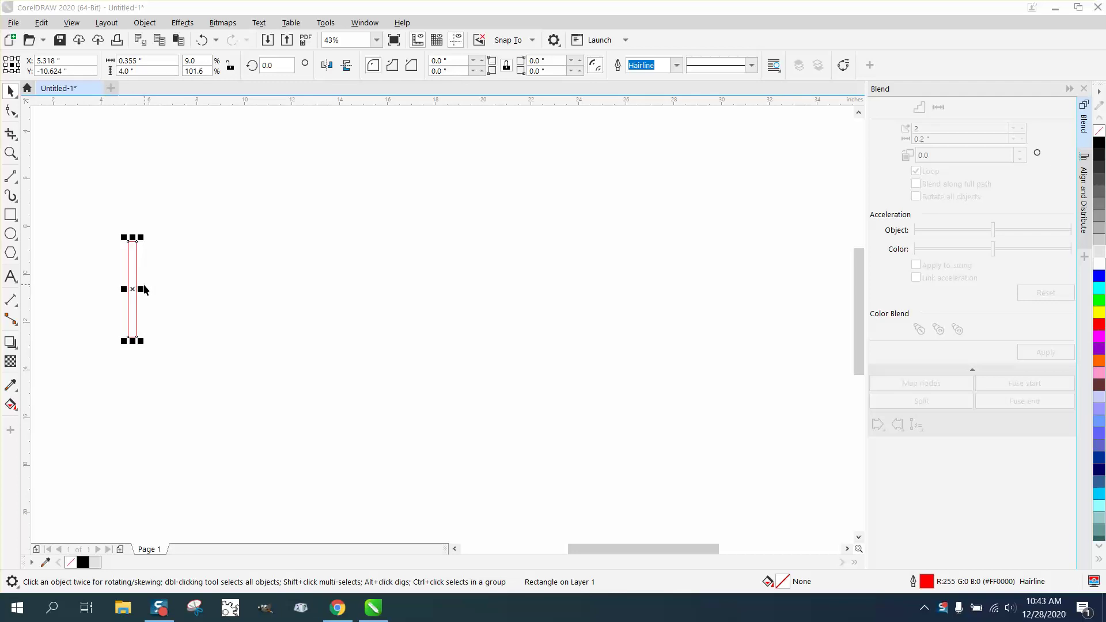
# - Move the narrow rectangle to the right and place a duplicate on the left side
pyautogui.moveTo(133, 287); pyautogui.dragTo(755, 300)
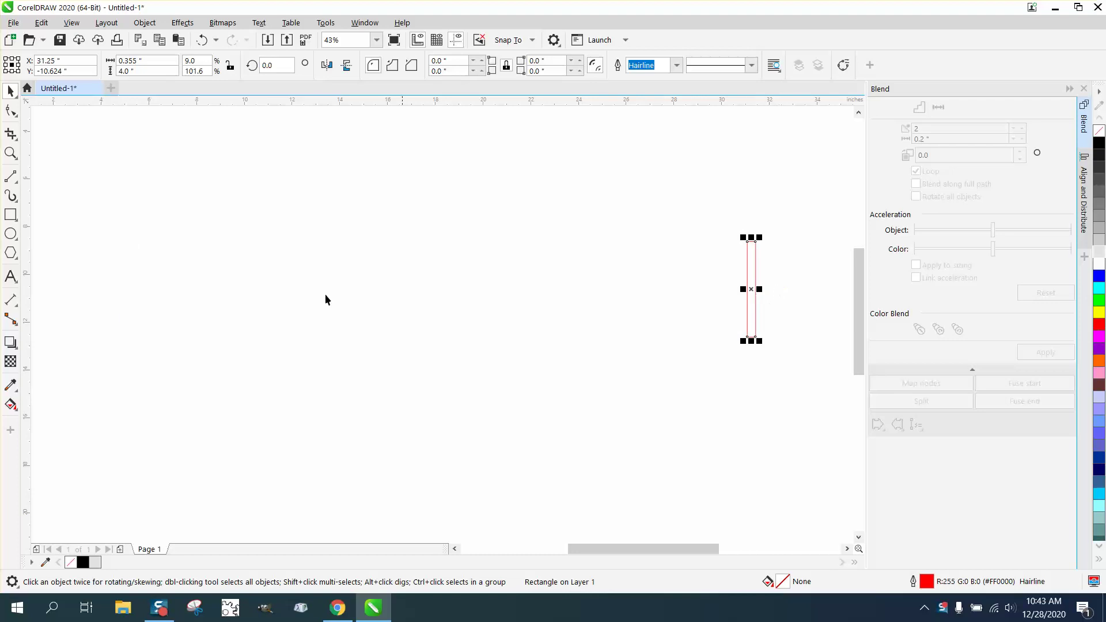
pyautogui.press('KP_Add')
pyautogui.moveTo(748, 291); pyautogui.dragTo(124, 309)
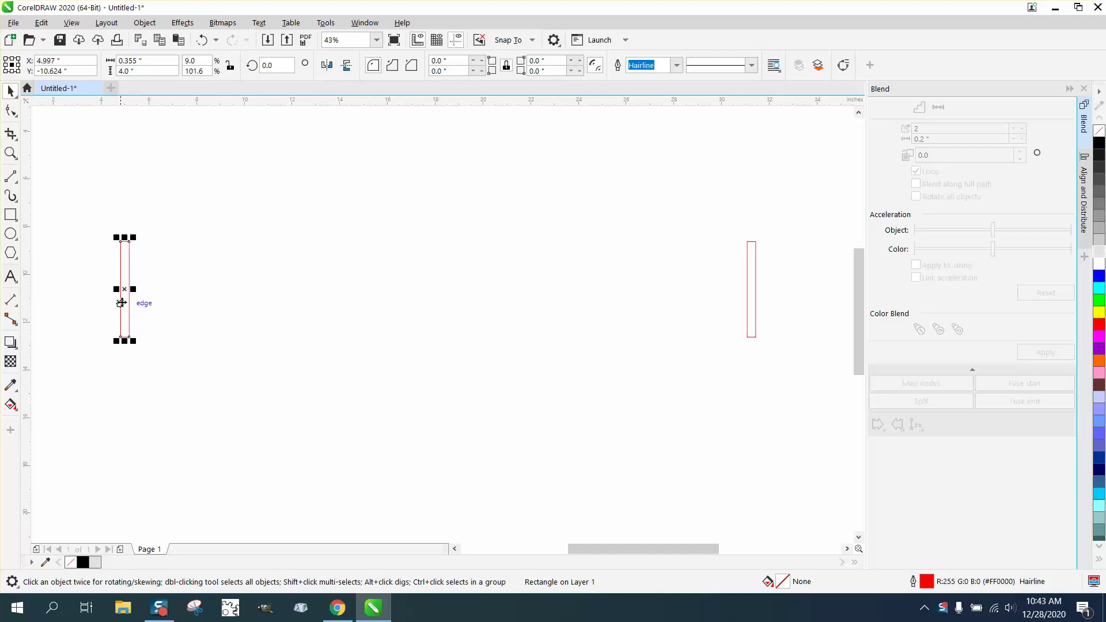
# - Fill the left bar black and the right bar #F8F8F8, removing both outlines
pyautogui.click(1100, 144)
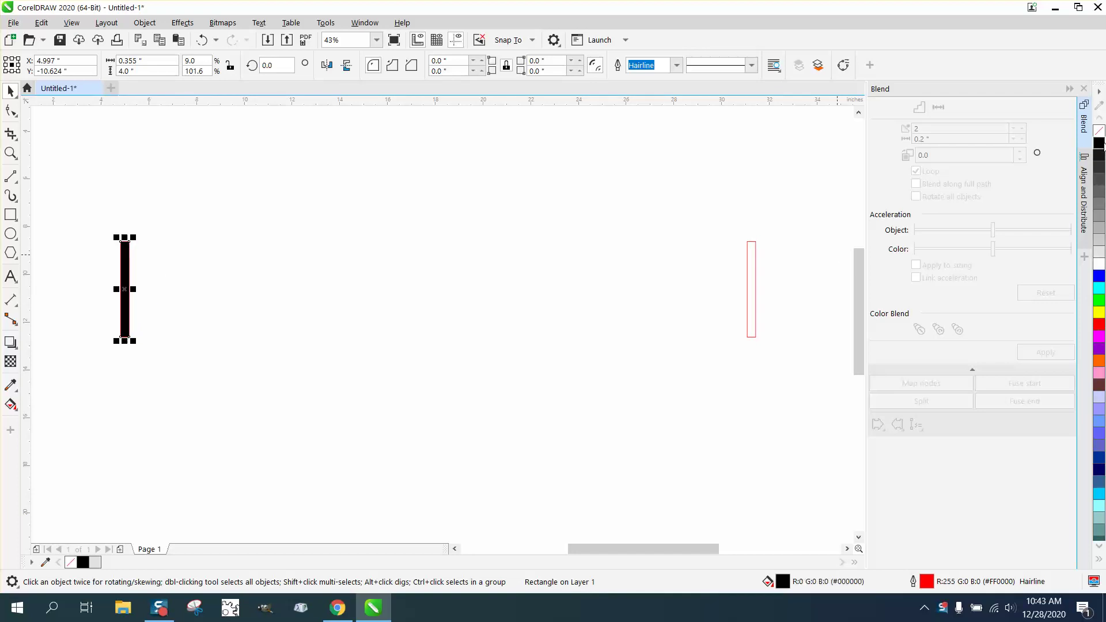
pyautogui.rightClick(1100, 131)
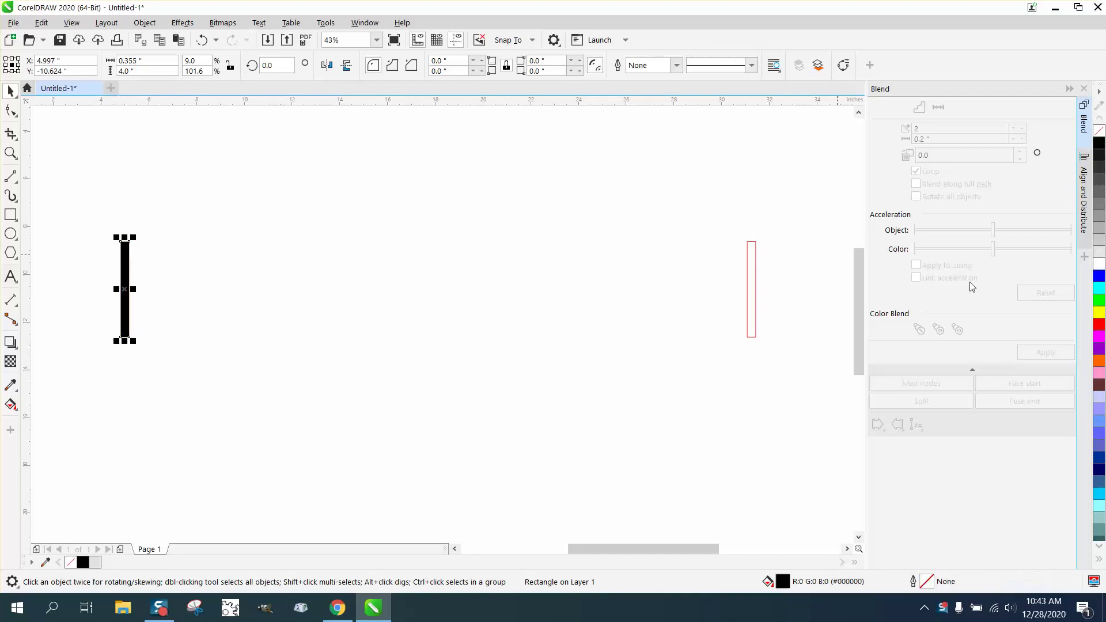
pyautogui.click(752, 300)
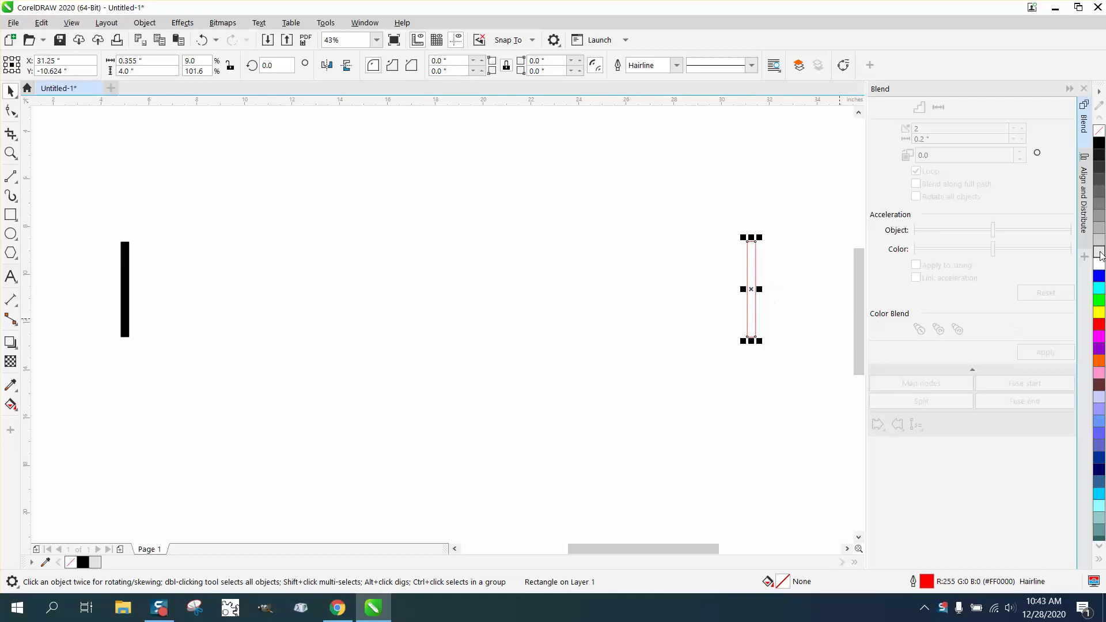
pyautogui.click(1100, 256)
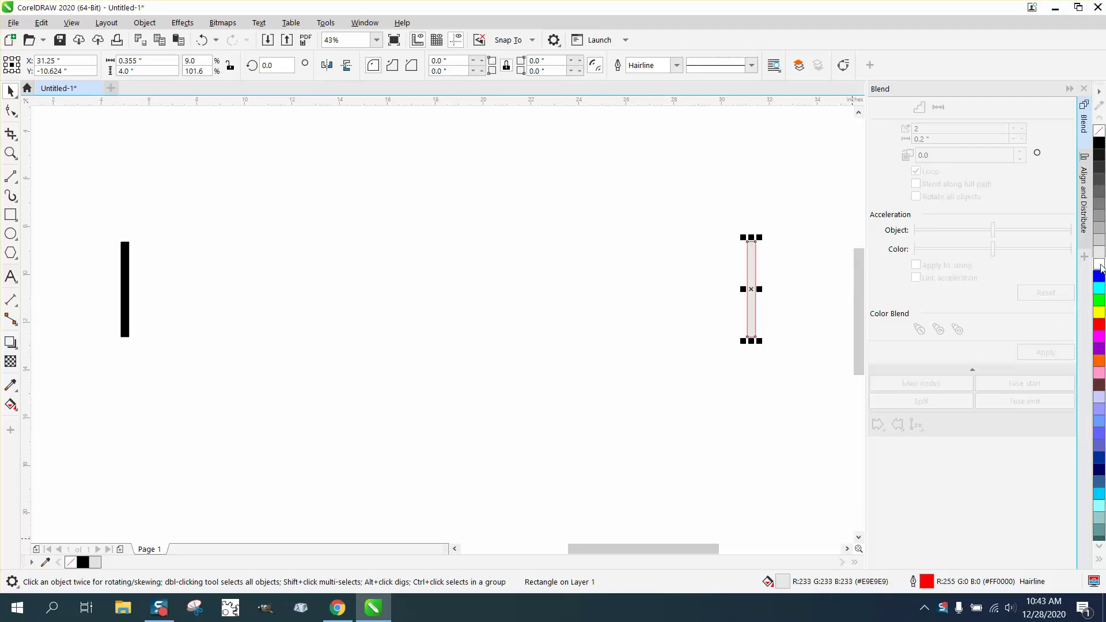
pyautogui.keyDown('ctrl'); pyautogui.click(1101, 268); pyautogui.keyUp('ctrl')
pyautogui.keyDown('ctrl'); pyautogui.click(1101, 268); pyautogui.keyUp('ctrl')
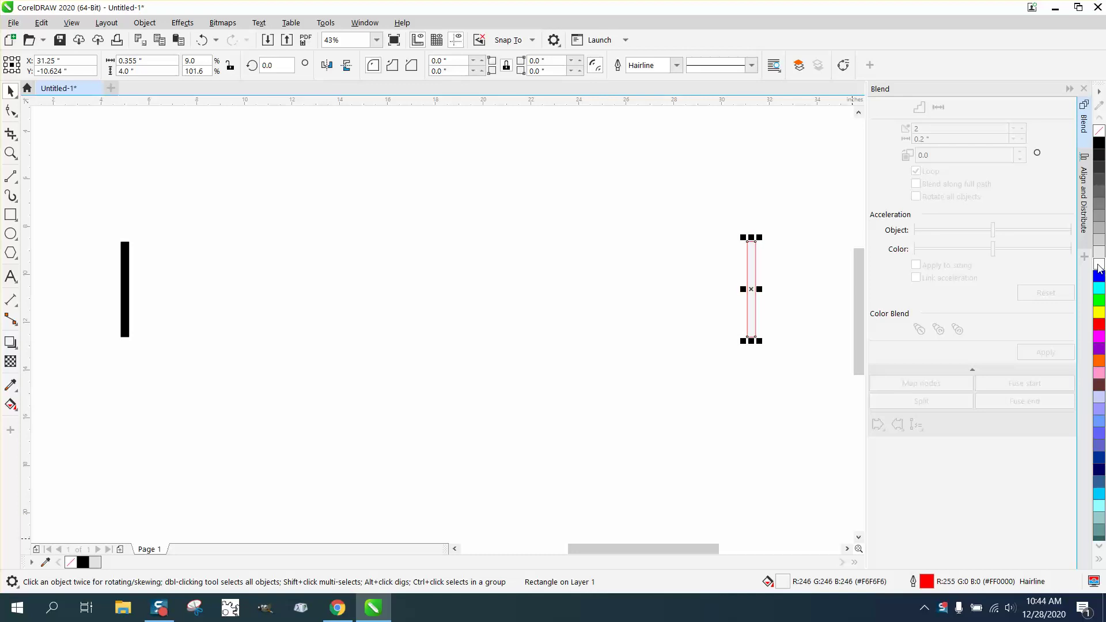
pyautogui.keyDown('ctrl'); pyautogui.click(1098, 267); pyautogui.keyUp('ctrl')
pyautogui.rightClick(1099, 131)
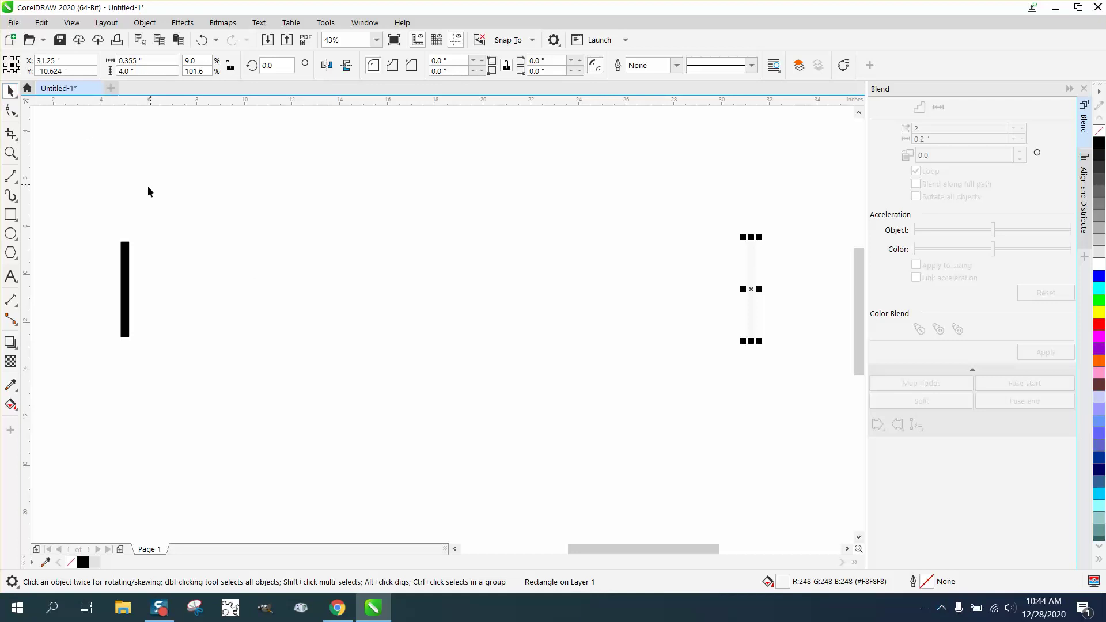
# - Blend the black and near-white bars in 400 steps into one gradient strip
pyautogui.moveTo(149, 196); pyautogui.dragTo(188, 319)
pyautogui.moveTo(785, 366); pyautogui.dragTo(797, 365)
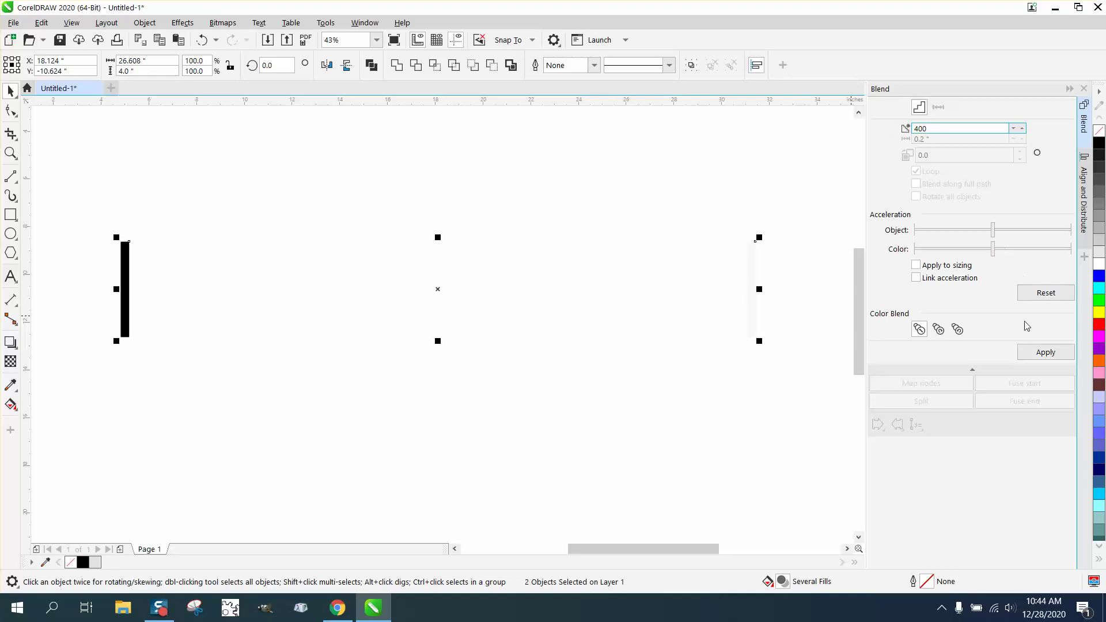
pyautogui.click(1046, 352)
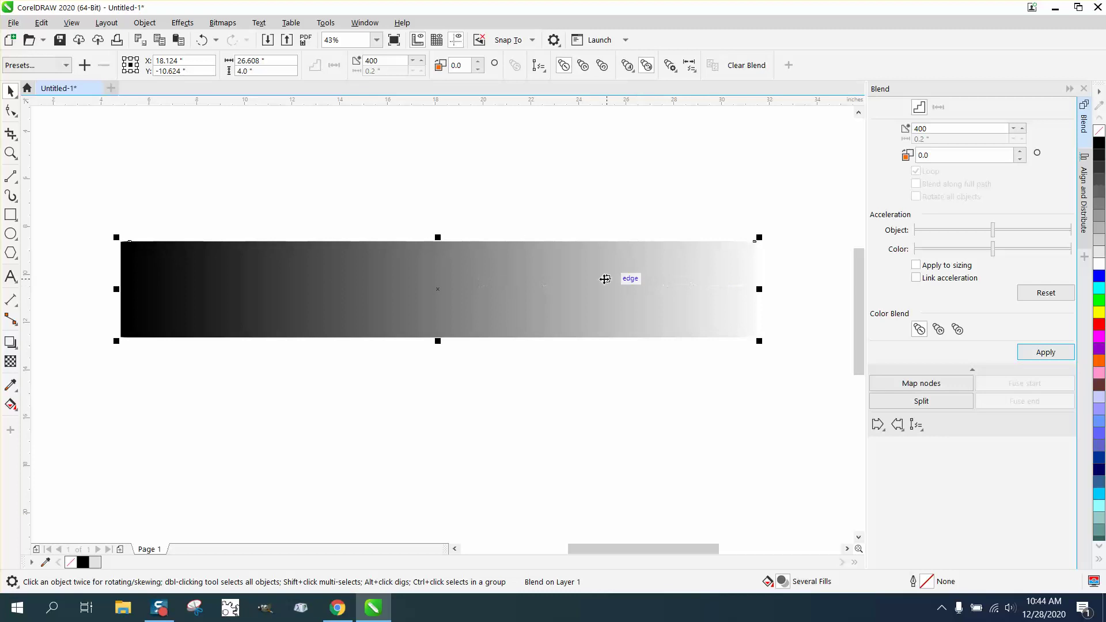
# - Scale the blend to about half size and position it at the page's upper left
pyautogui.scroll(-2, 599, 280)
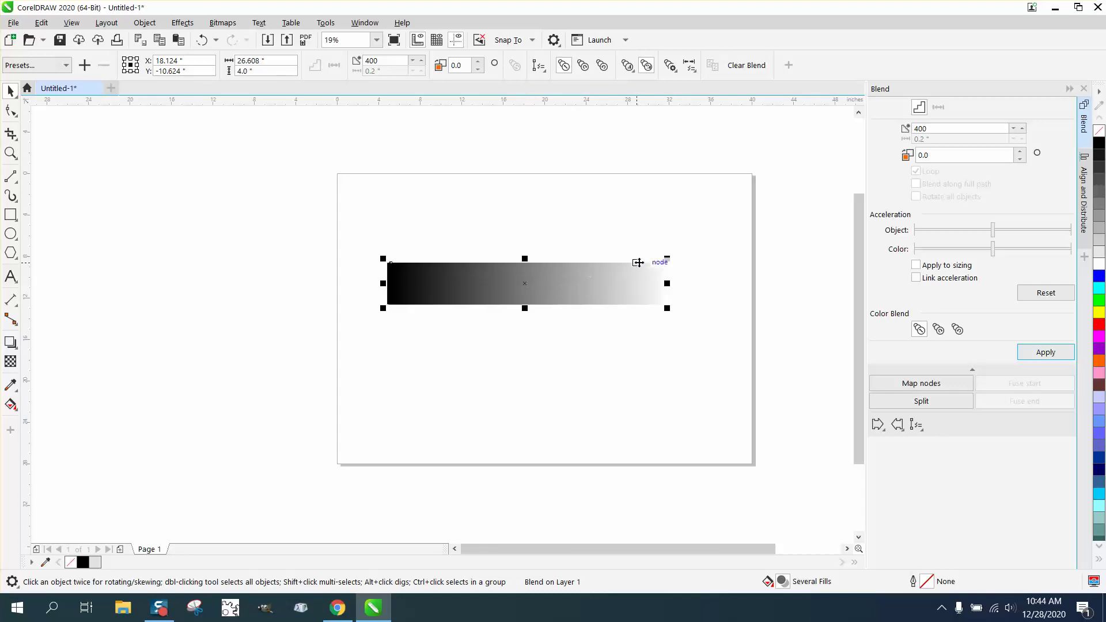
pyautogui.moveTo(667, 259); pyautogui.dragTo(577, 269)
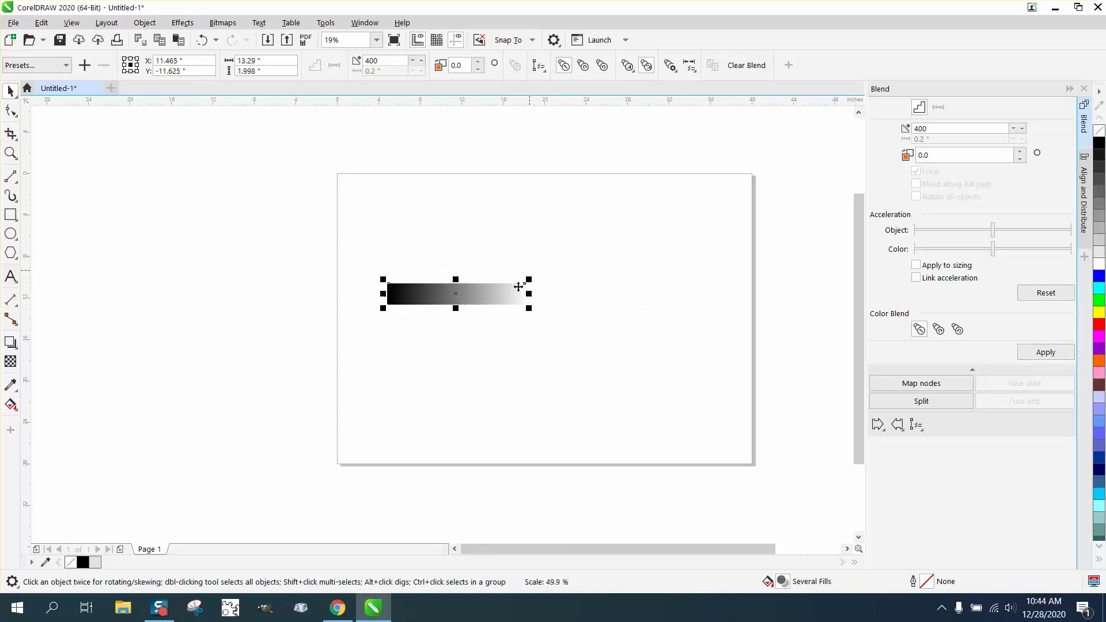
pyautogui.moveTo(453, 294); pyautogui.dragTo(412, 241)
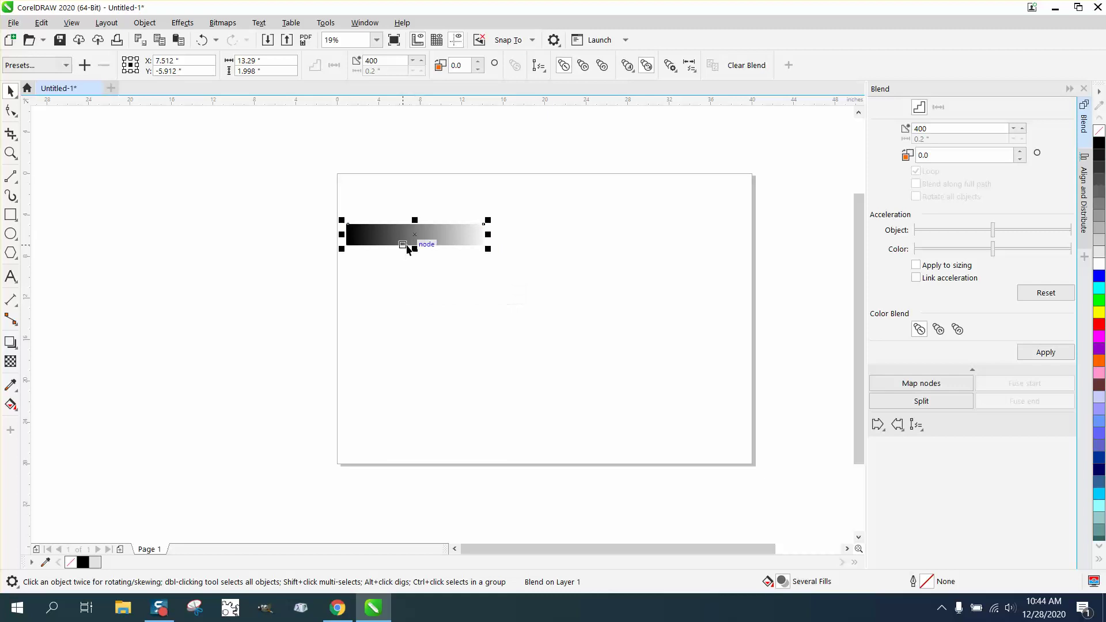
pyautogui.click(10, 153)
pyautogui.moveTo(311, 190)
pyautogui.mouseDown()
pyautogui.moveTo(578, 301)
pyautogui.moveTo(723, 345)
pyautogui.mouseUp()
pyautogui.press('space')
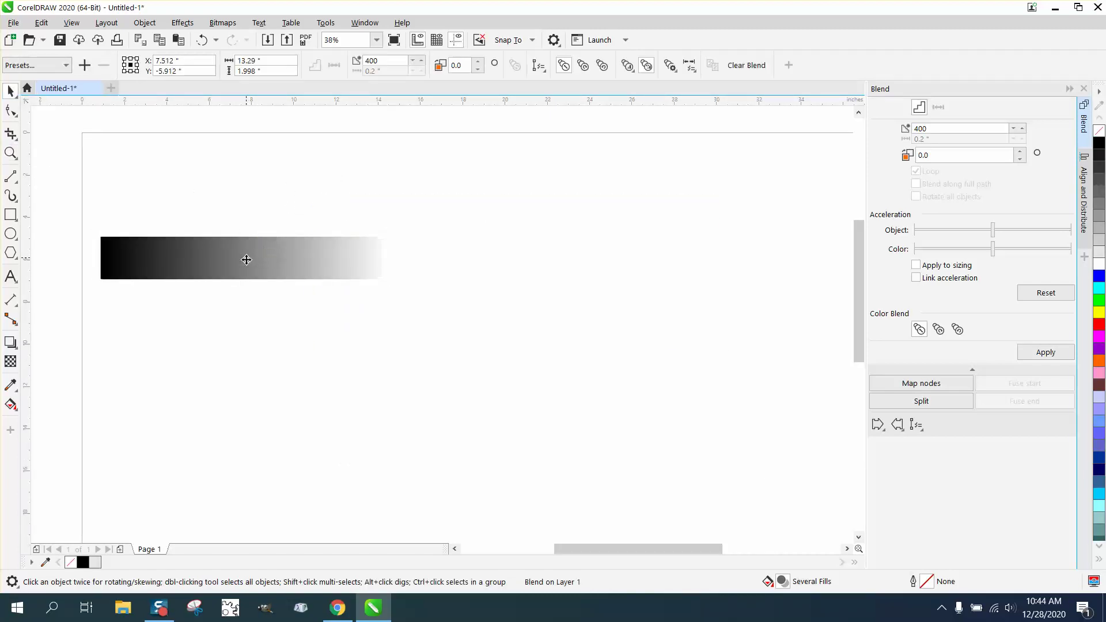
pyautogui.moveTo(247, 259)
pyautogui.mouseDown()
pyautogui.moveTo(249, 288)
pyautogui.moveTo(249, 257)
pyautogui.mouseUp()
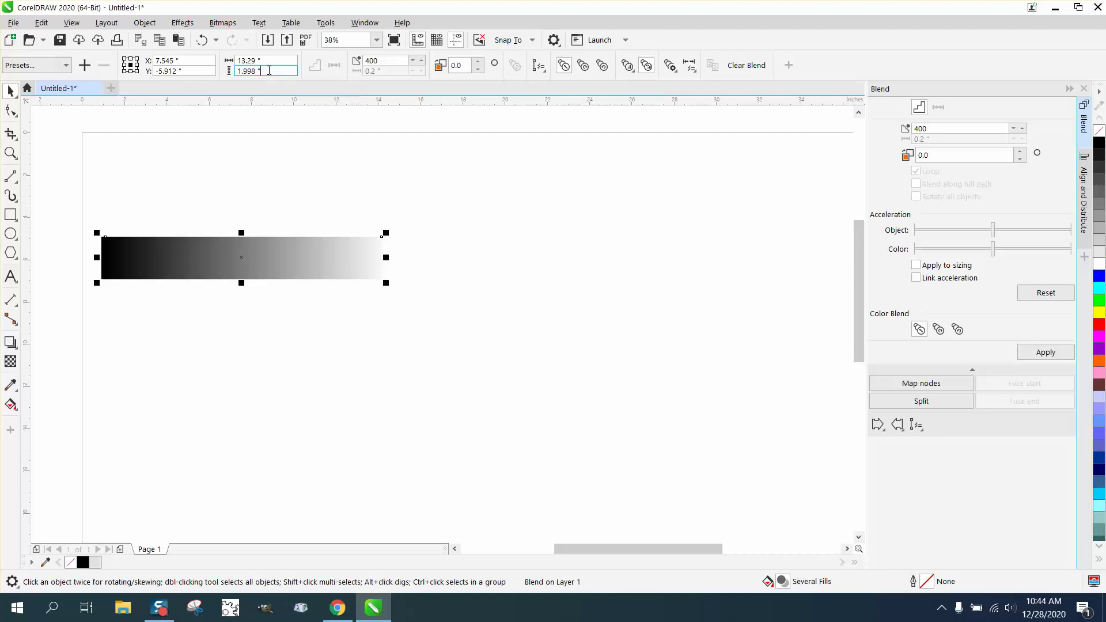
# - Resize the gradient blend to 10 inches wide by 2 inches high
pyautogui.click(237, 61)
pyautogui.write('10')
pyautogui.press('Return')
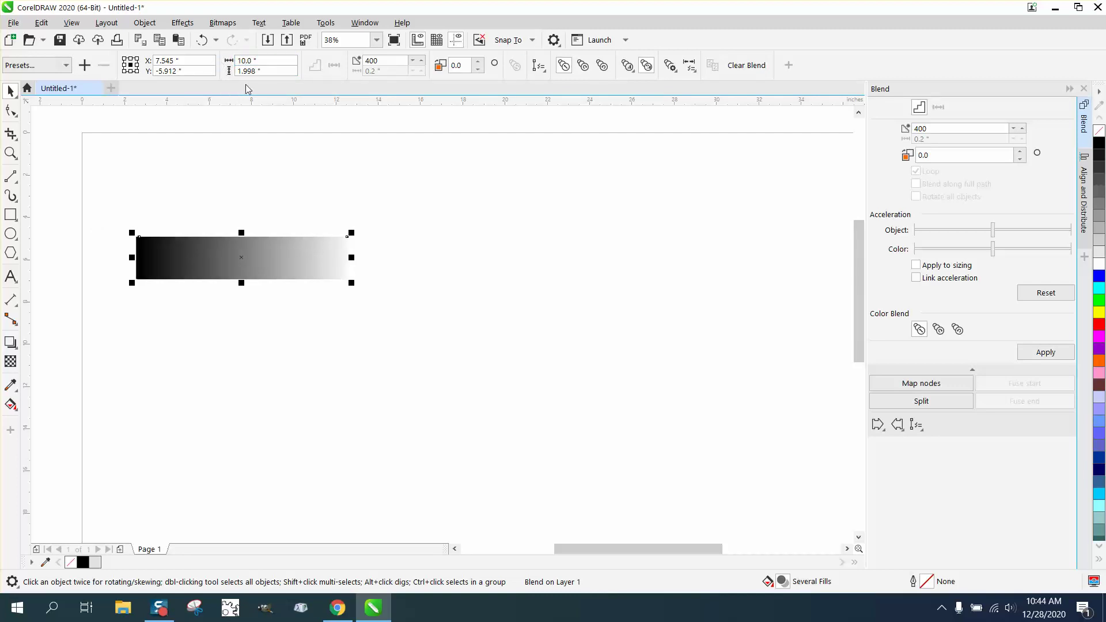
pyautogui.click(263, 71)
pyautogui.write('2')
pyautogui.press('Return')
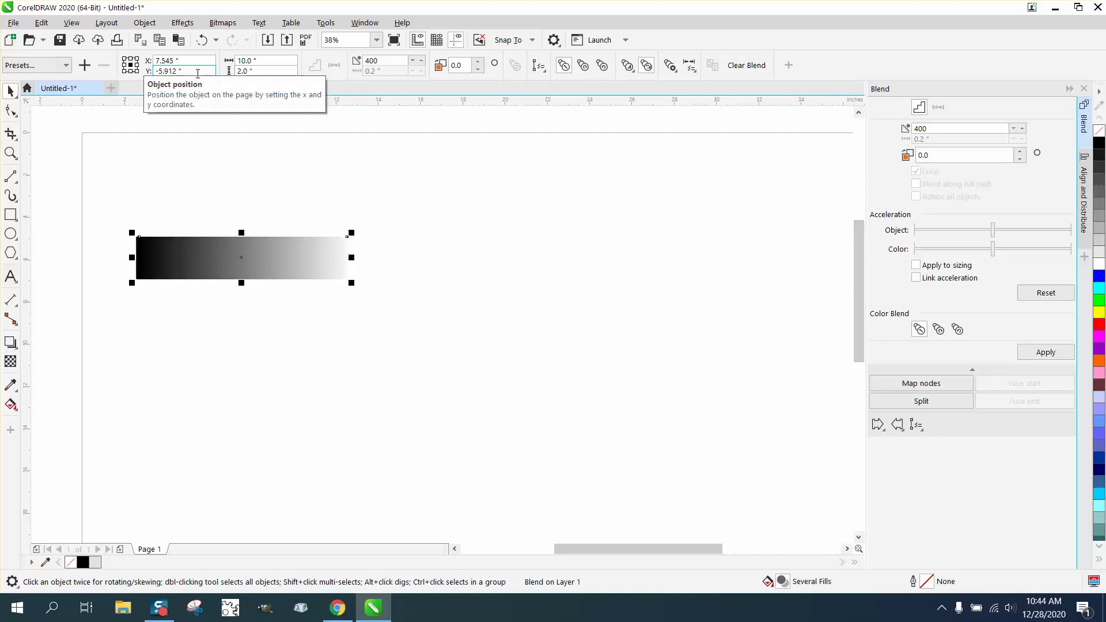
# - Deselect the blend and begin setting the nudge distance to 10 inches
pyautogui.click(340, 195)
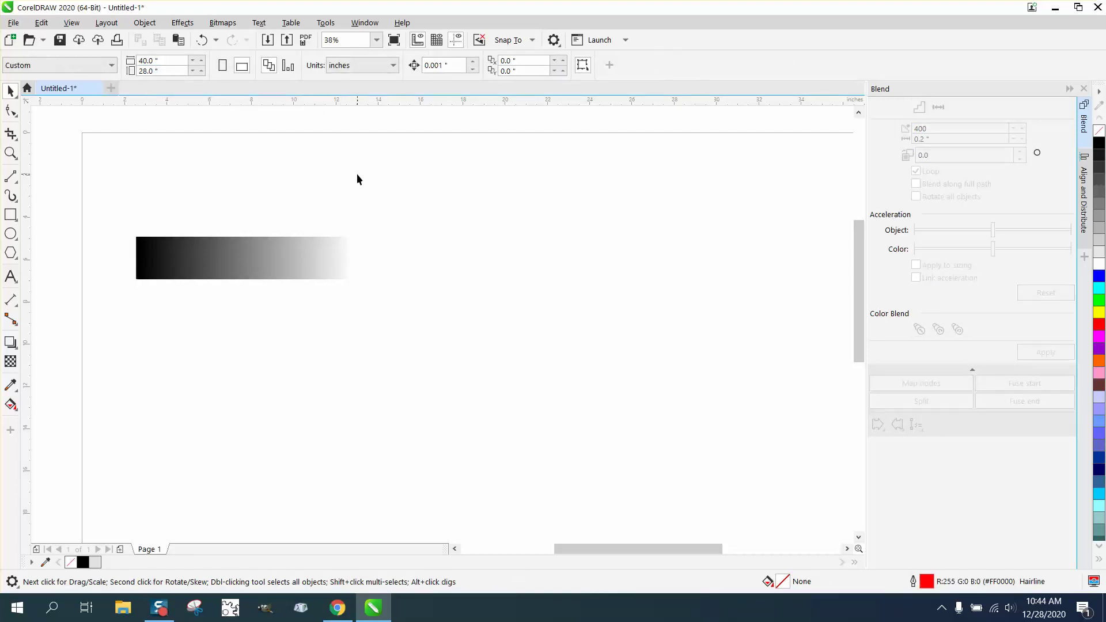
pyautogui.click(292, 254)
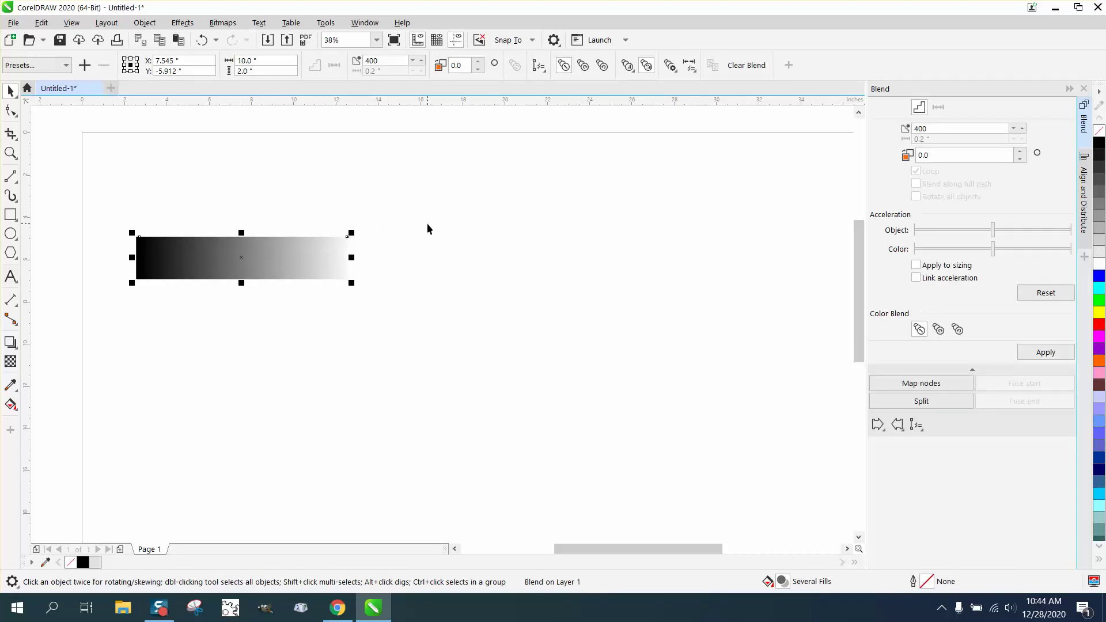
pyautogui.click(424, 155)
pyautogui.click(444, 65)
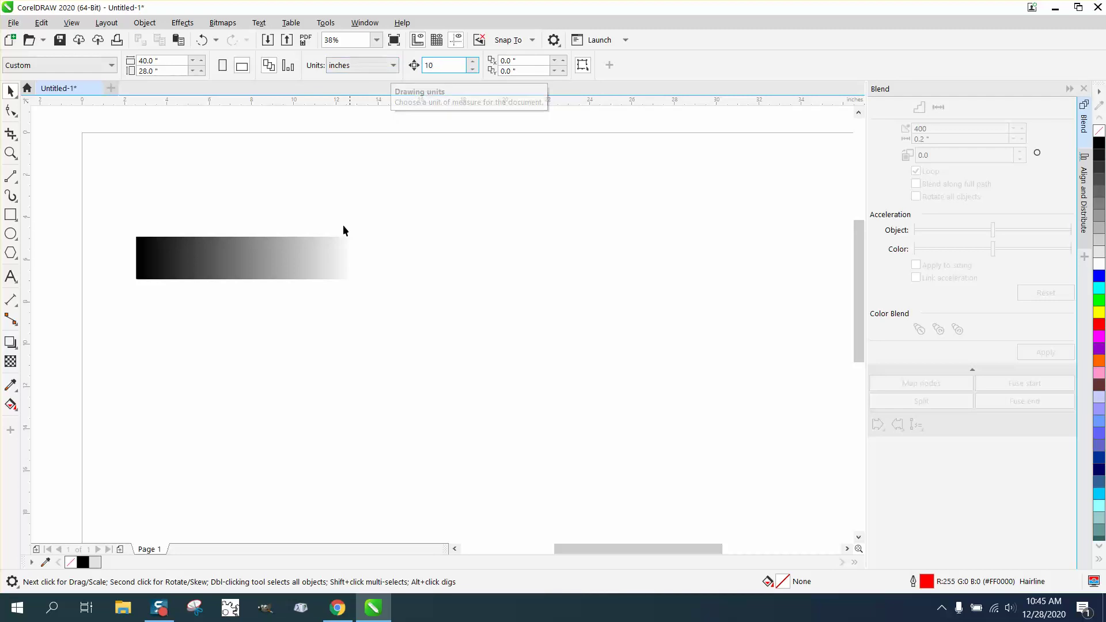
# - Duplicate the blend 10 inches to the right, end to end with the original
pyautogui.click(263, 274)
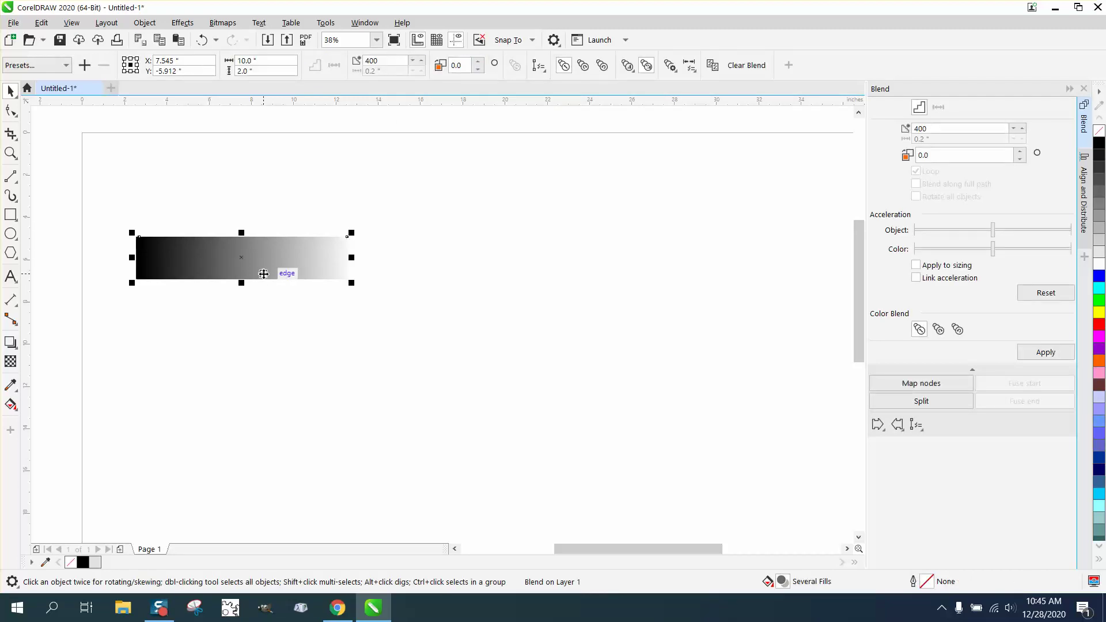
pyautogui.hotkey('ctrl', 'd')
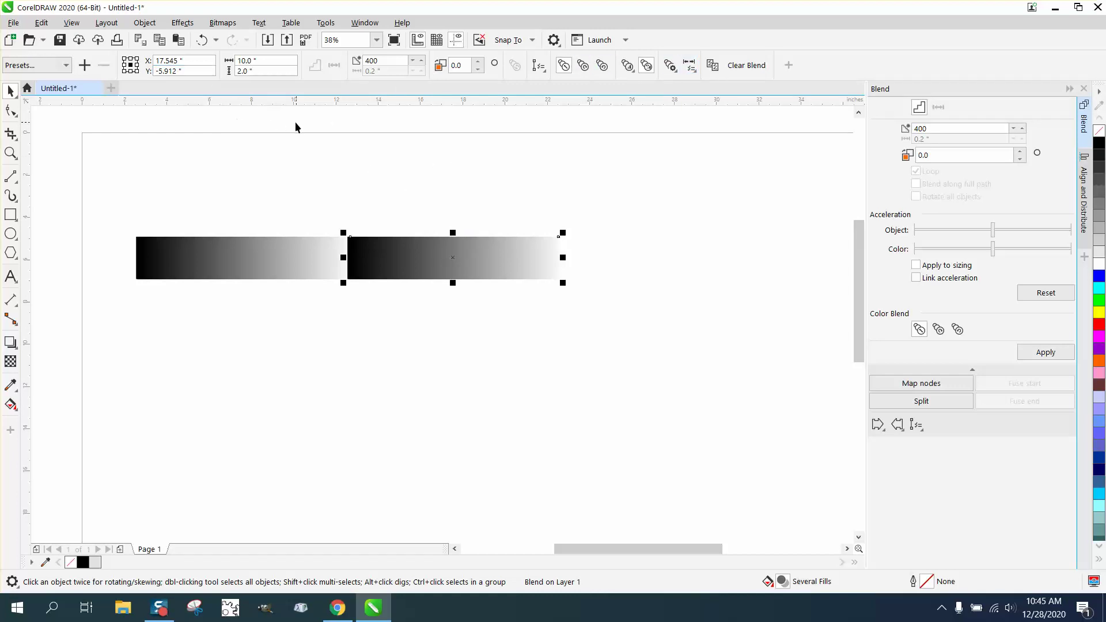
# - Break the blend apart and group all the gradient pieces together
pyautogui.click(145, 23)
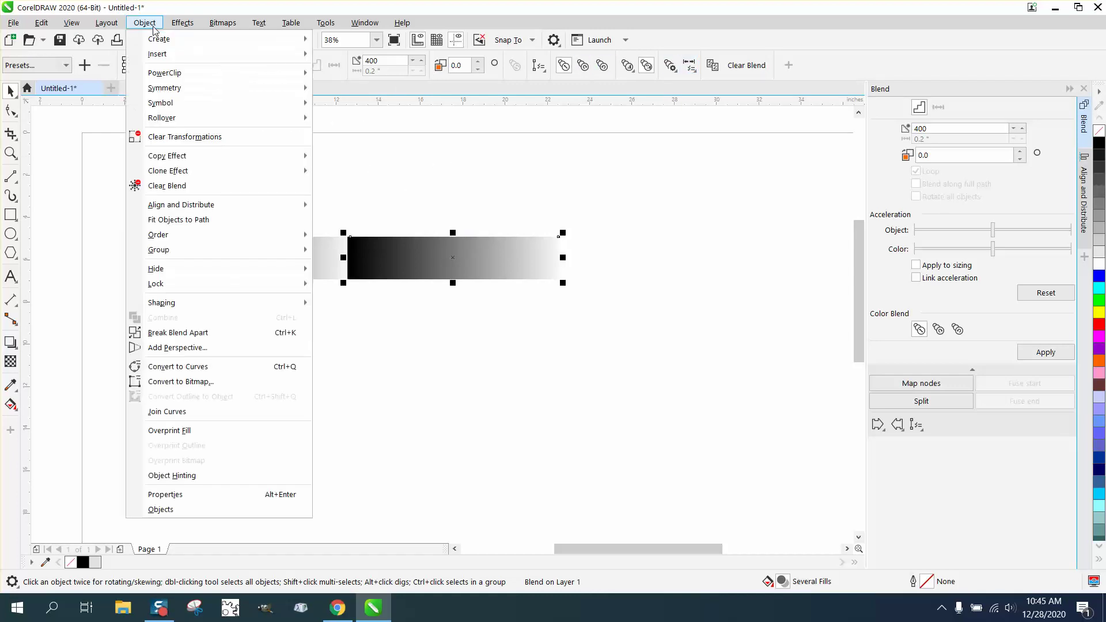
pyautogui.click(219, 338)
pyautogui.click(367, 190)
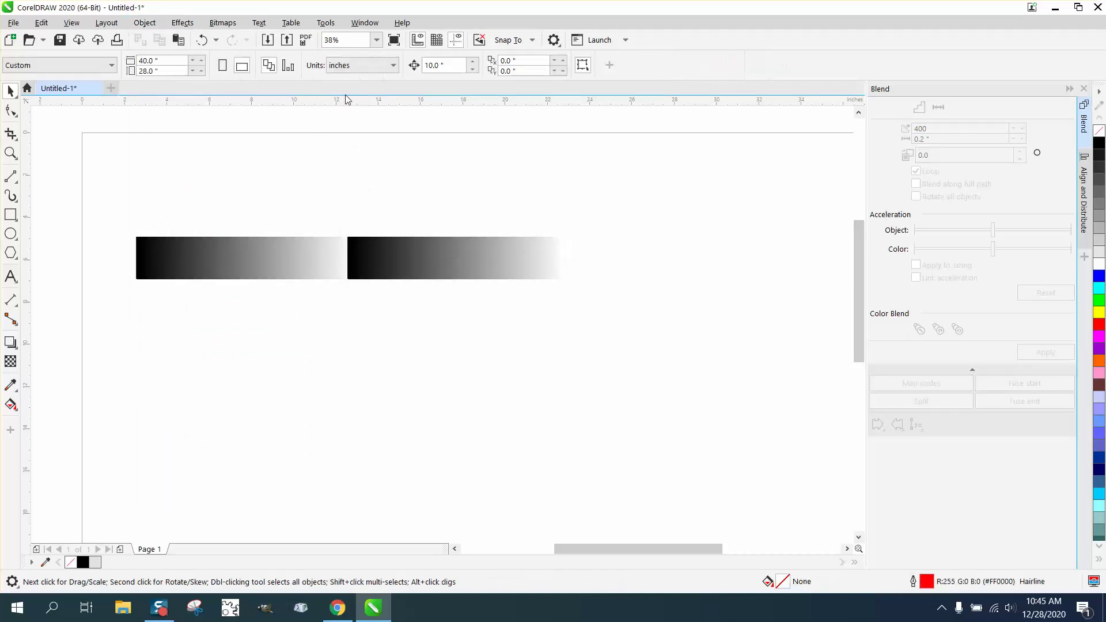
pyautogui.moveTo(350, 202); pyautogui.dragTo(569, 305)
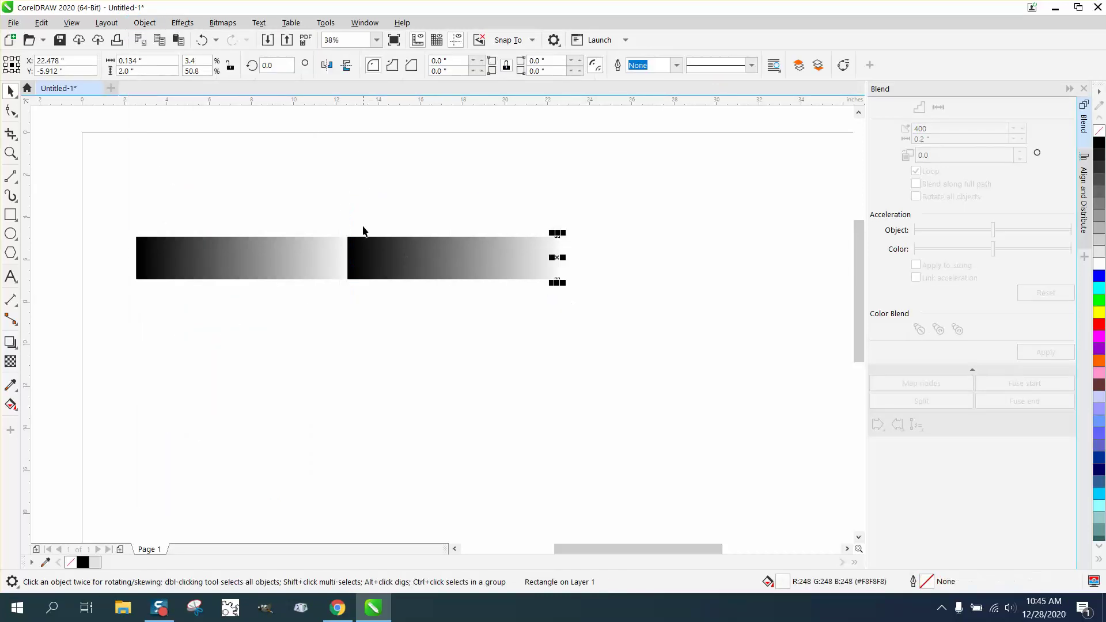
pyautogui.moveTo(326, 197); pyautogui.dragTo(632, 317)
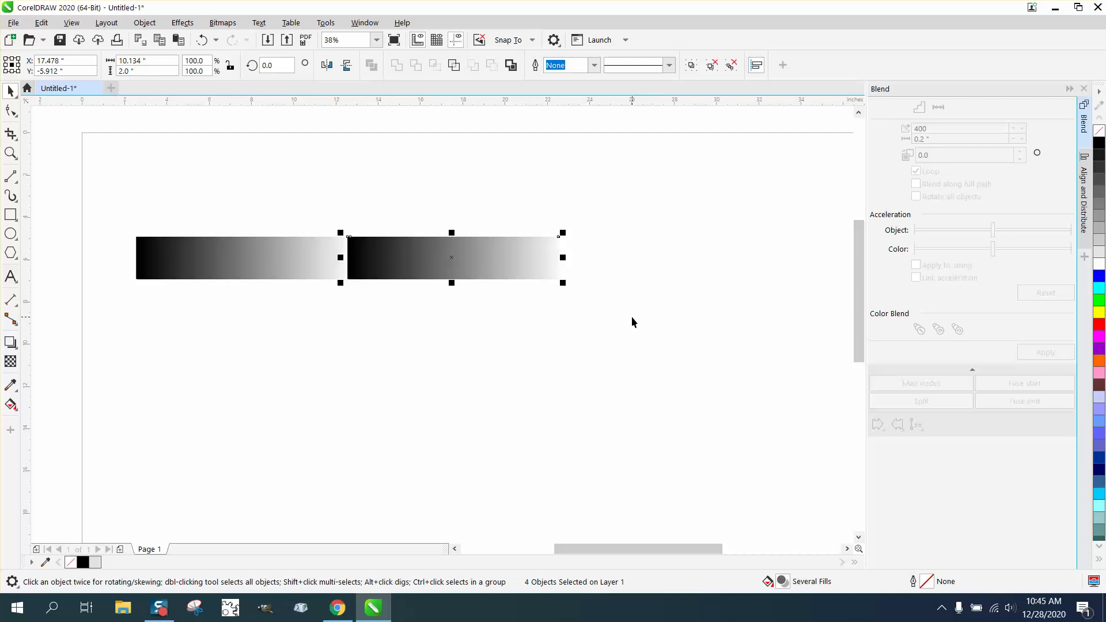
pyautogui.hotkey('ctrl', 'a')
pyautogui.hotkey('ctrl', 'g')
# - Undo the grouping to restore the two side-by-side gradient blends
pyautogui.click(620, 316)
pyautogui.click(462, 267)
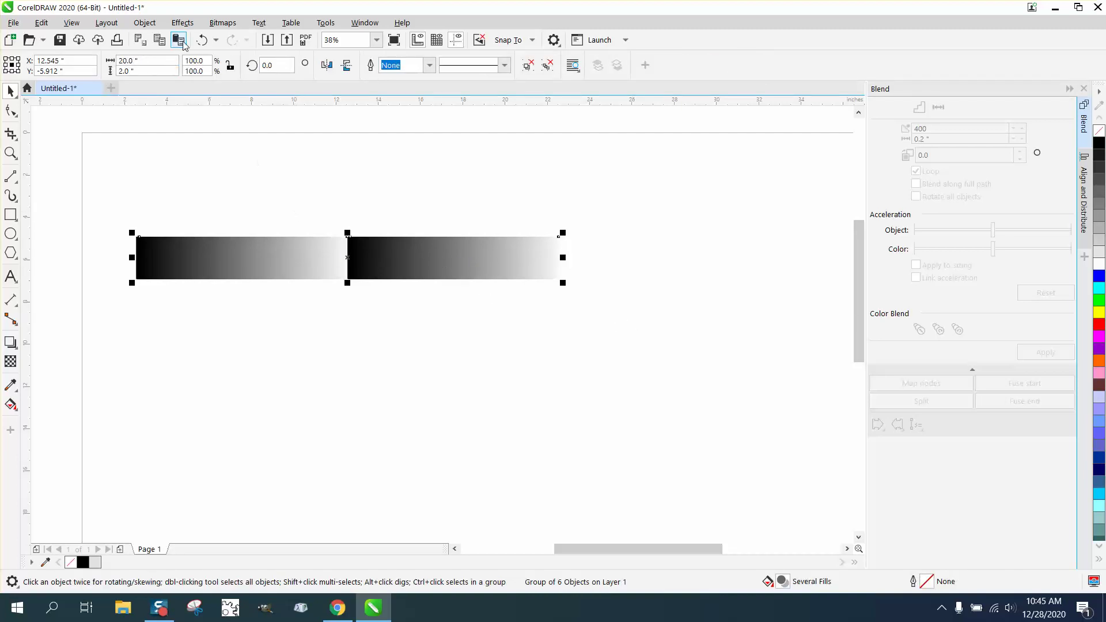
pyautogui.click(202, 40)
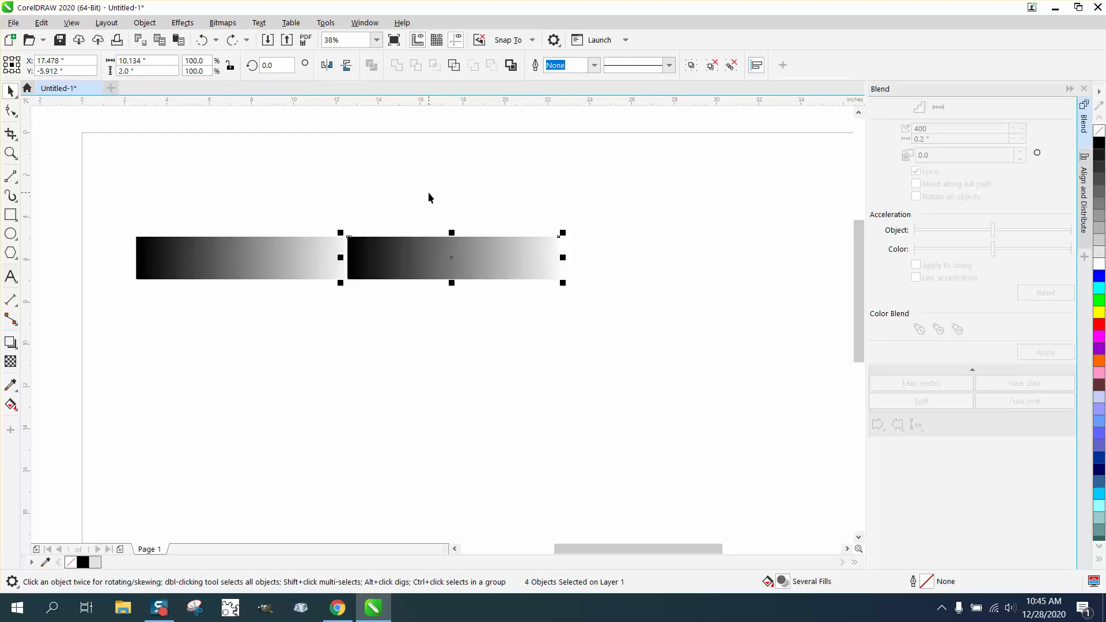
pyautogui.hotkey('ctrl', 'shift', 'z')
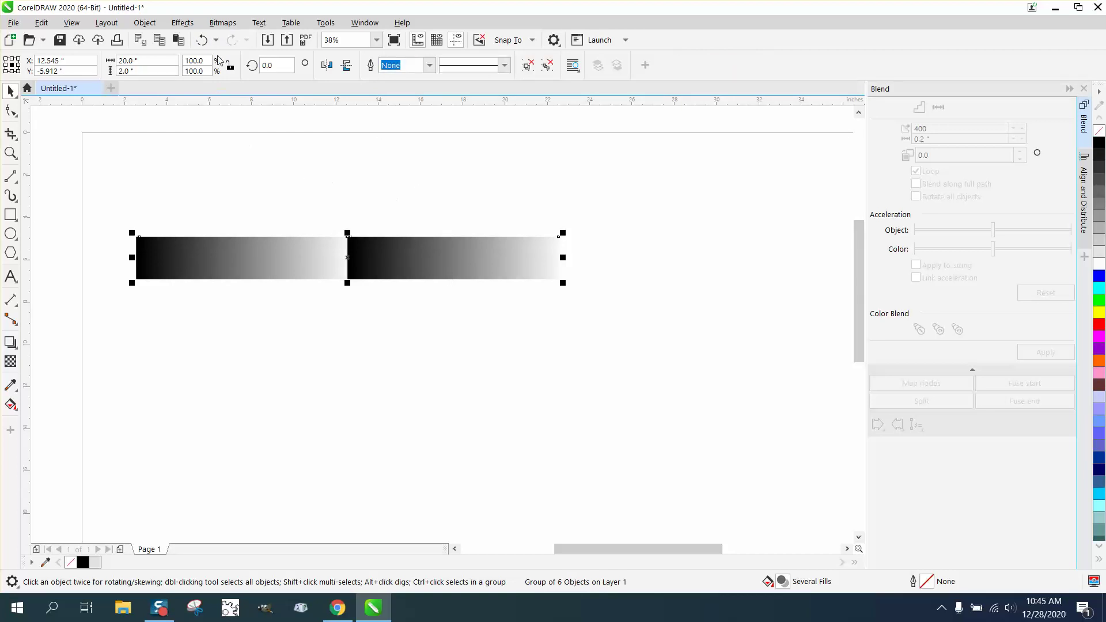
pyautogui.click(202, 40)
# - Break the right gradient blend apart into separate pieces
pyautogui.click(314, 132)
pyautogui.click(304, 252)
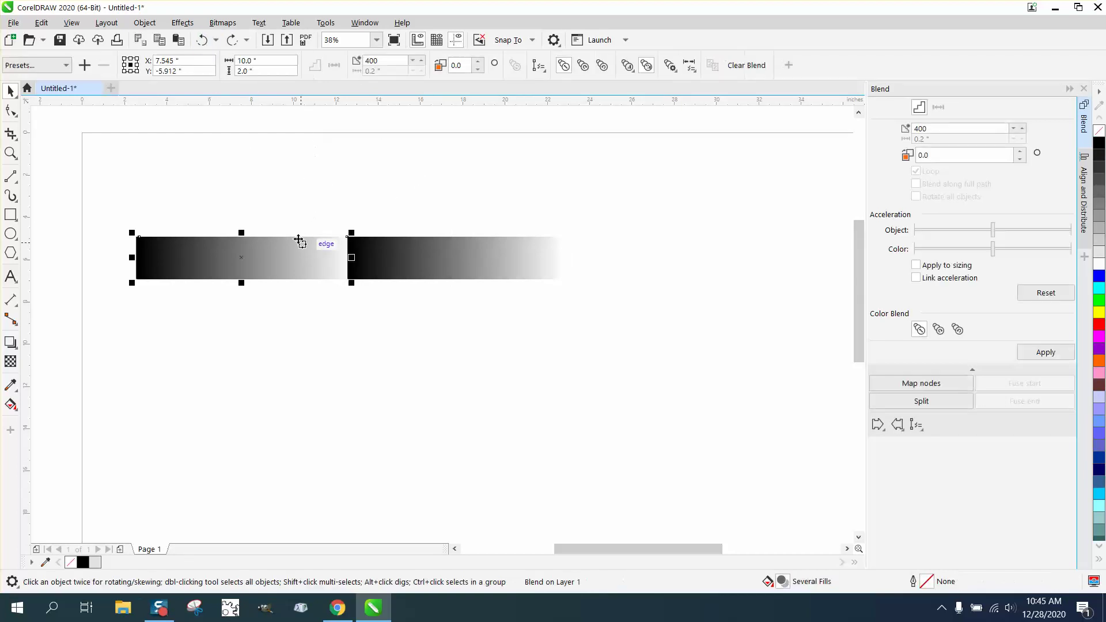
pyautogui.click(145, 22)
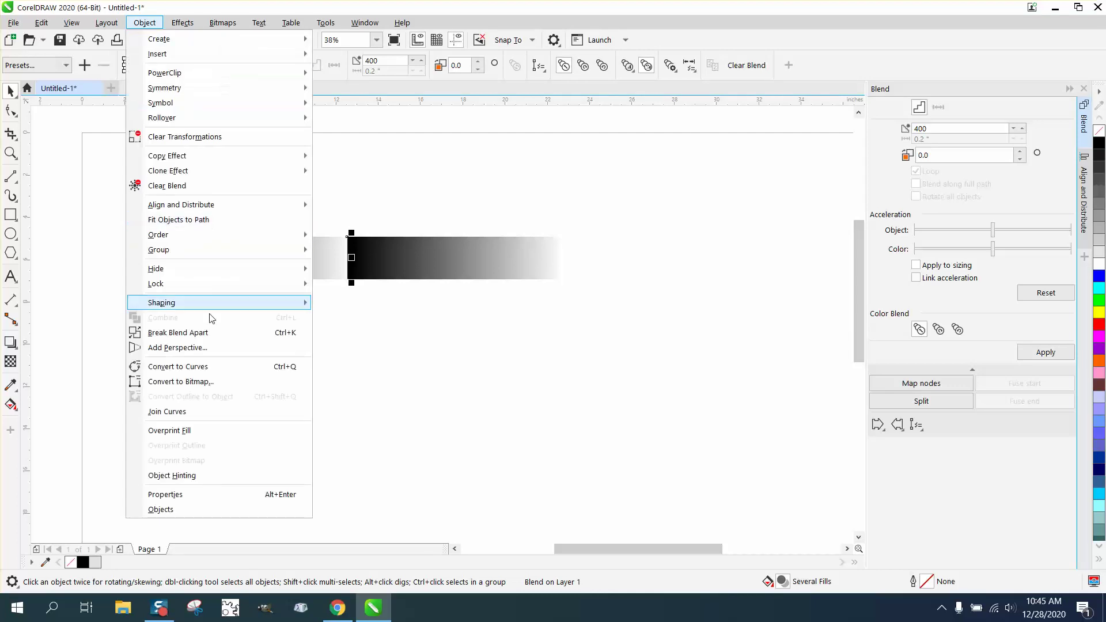
pyautogui.click(210, 330)
pyautogui.moveTo(170, 275); pyautogui.dragTo(346, 311)
pyautogui.click(286, 194)
# - Nudge the right gradient and its black strip down, group them, and nudge back up
pyautogui.click(416, 259)
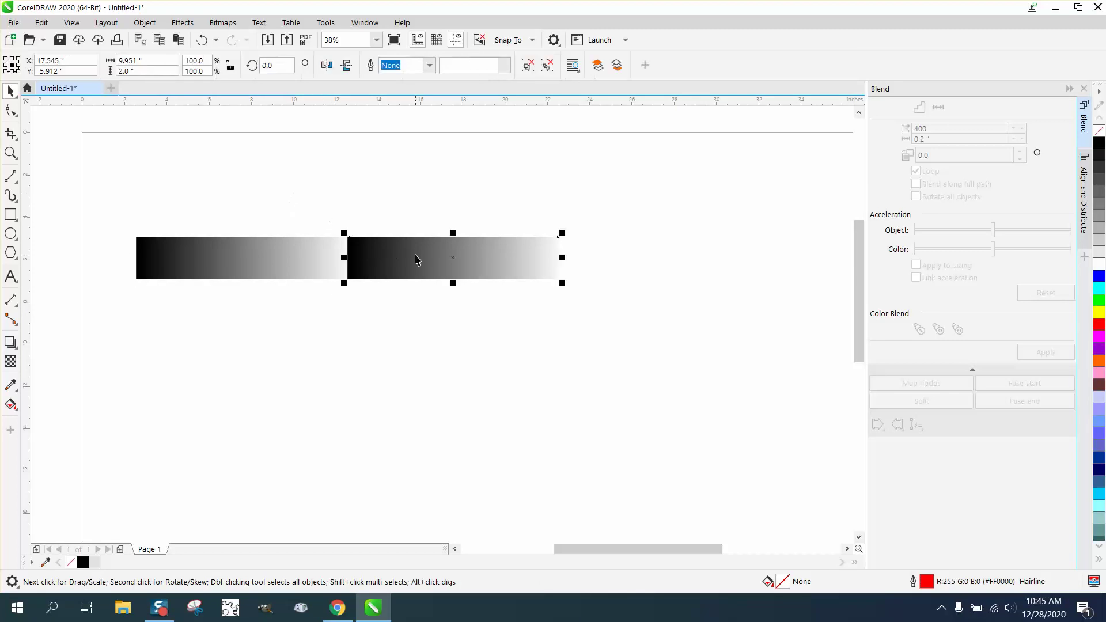
pyautogui.press('Down')
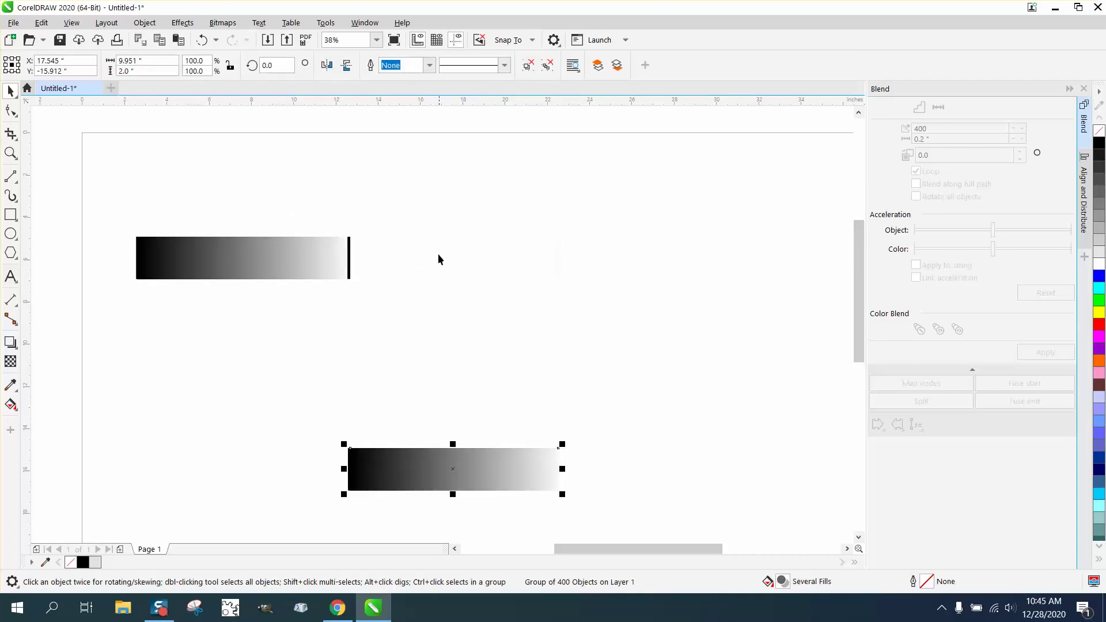
pyautogui.click(348, 258)
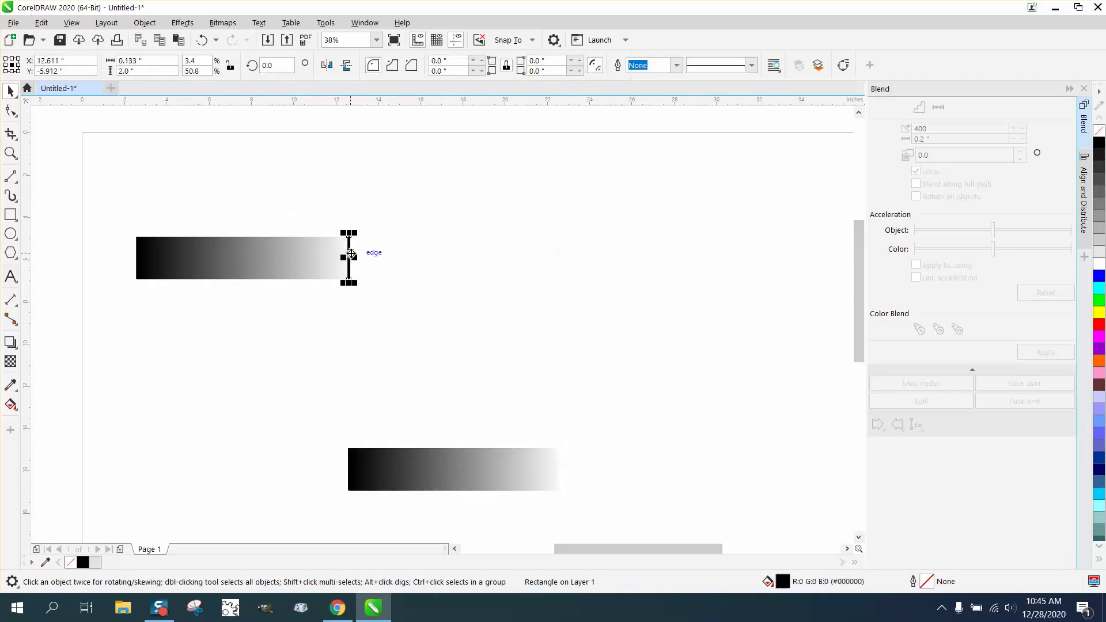
pyautogui.press('Down')
pyautogui.moveTo(106, 217); pyautogui.dragTo(379, 311)
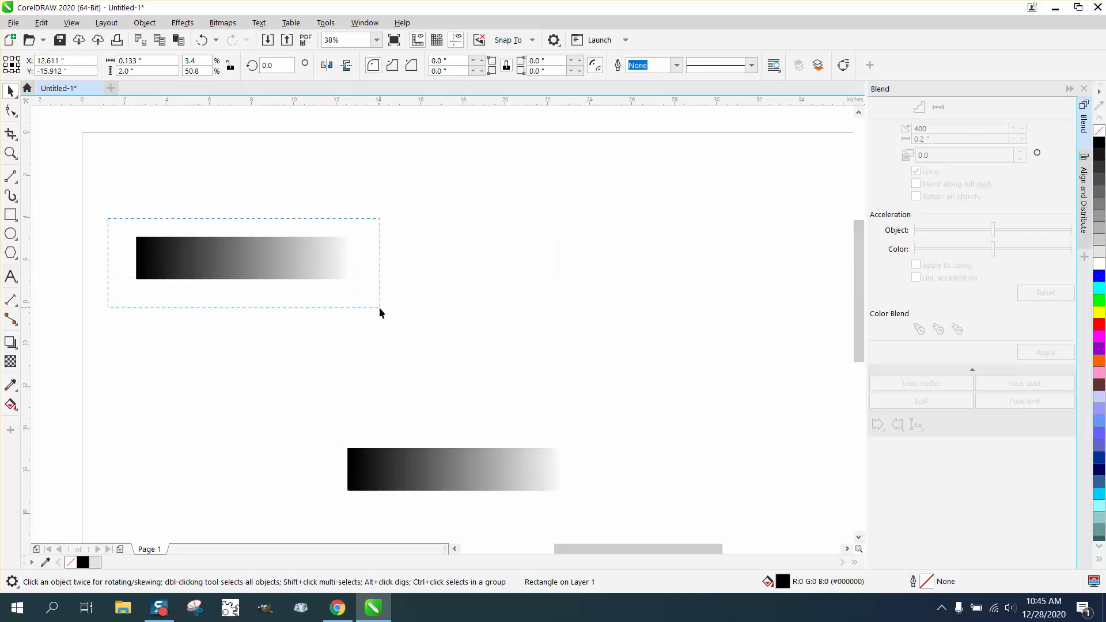
pyautogui.moveTo(303, 430); pyautogui.dragTo(620, 518)
pyautogui.hotkey('ctrl', 'g')
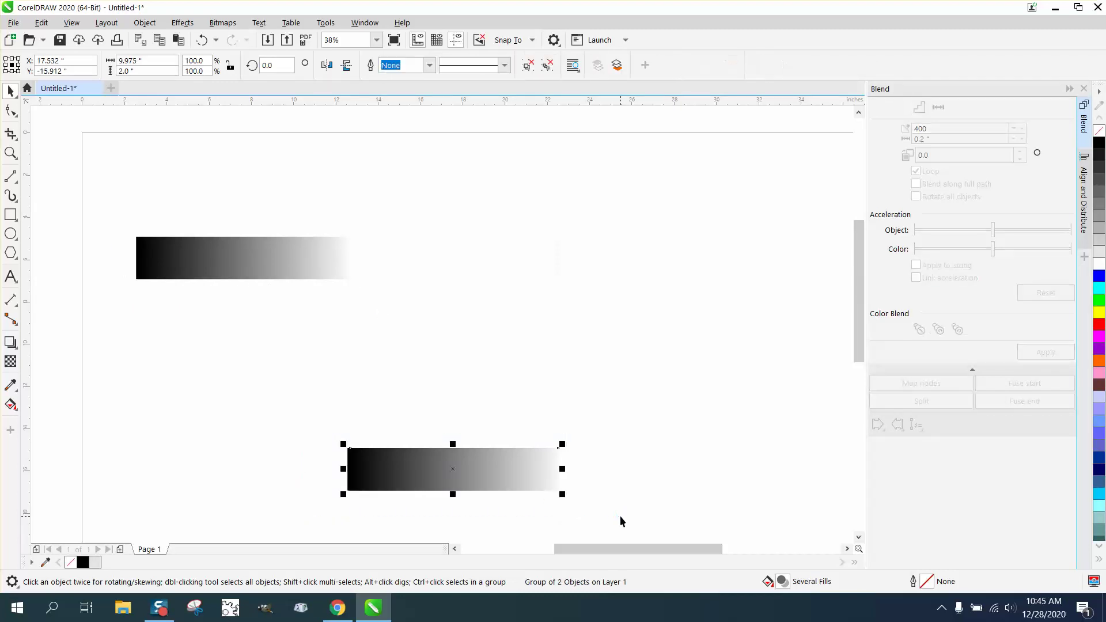
pyautogui.press('Up')
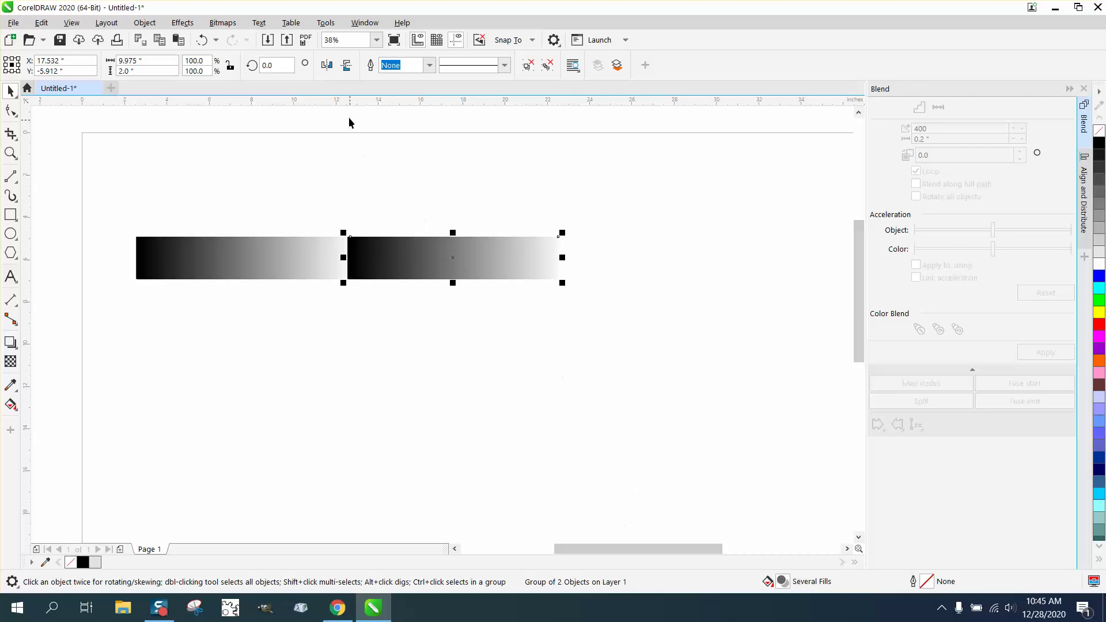
# - Mirror the right gradient group horizontally to make a black-white-black bar
pyautogui.click(327, 66)
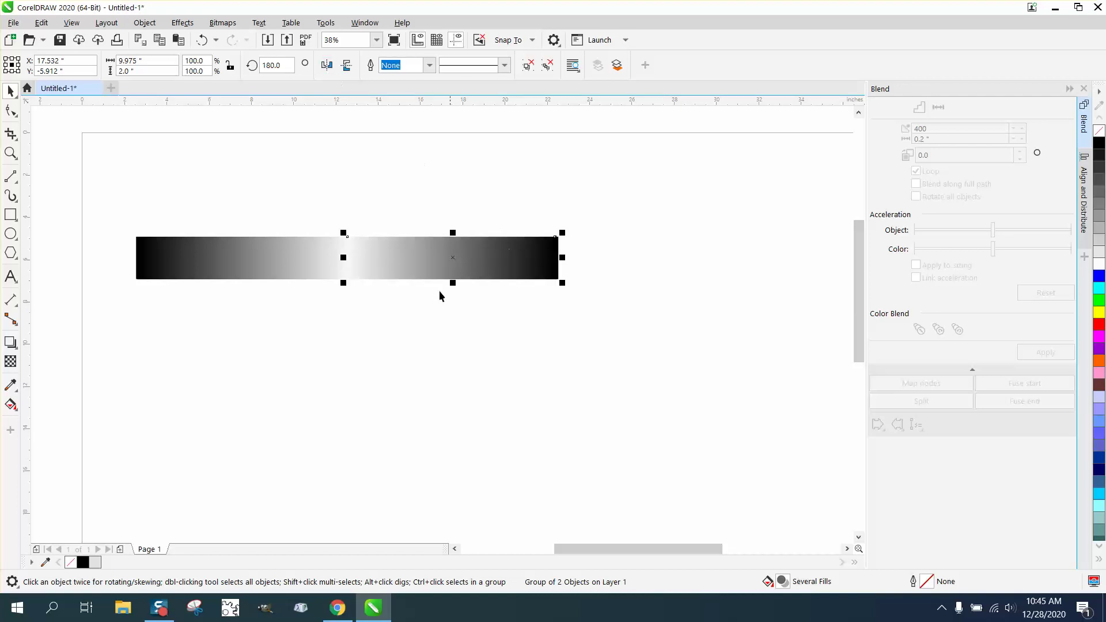
pyautogui.click(439, 291)
pyautogui.click(10, 153)
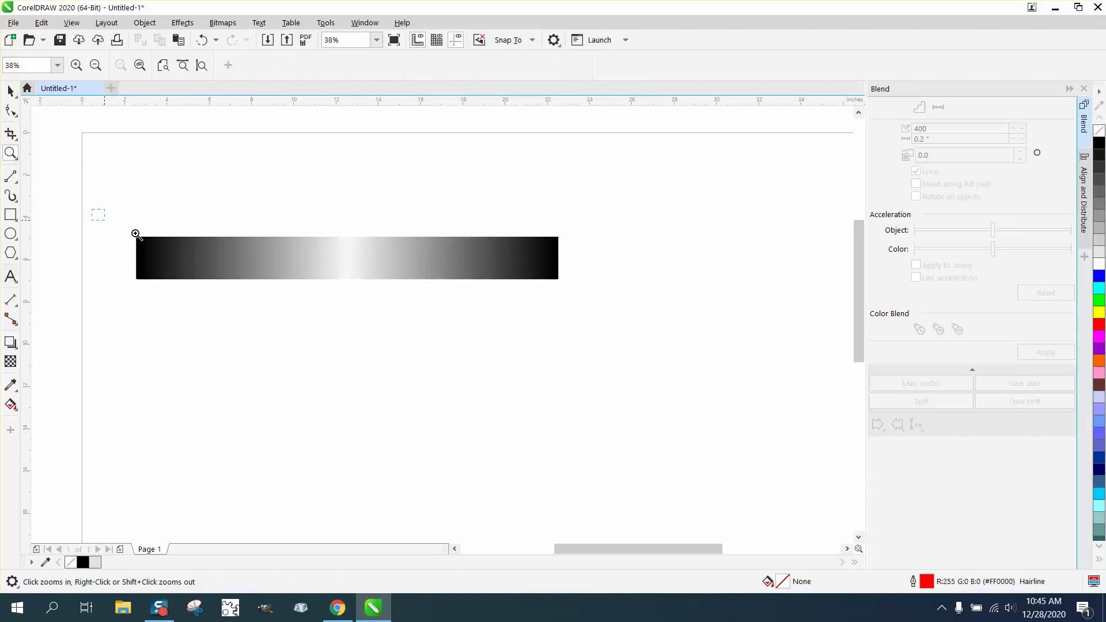
pyautogui.moveTo(136, 233); pyautogui.dragTo(655, 331)
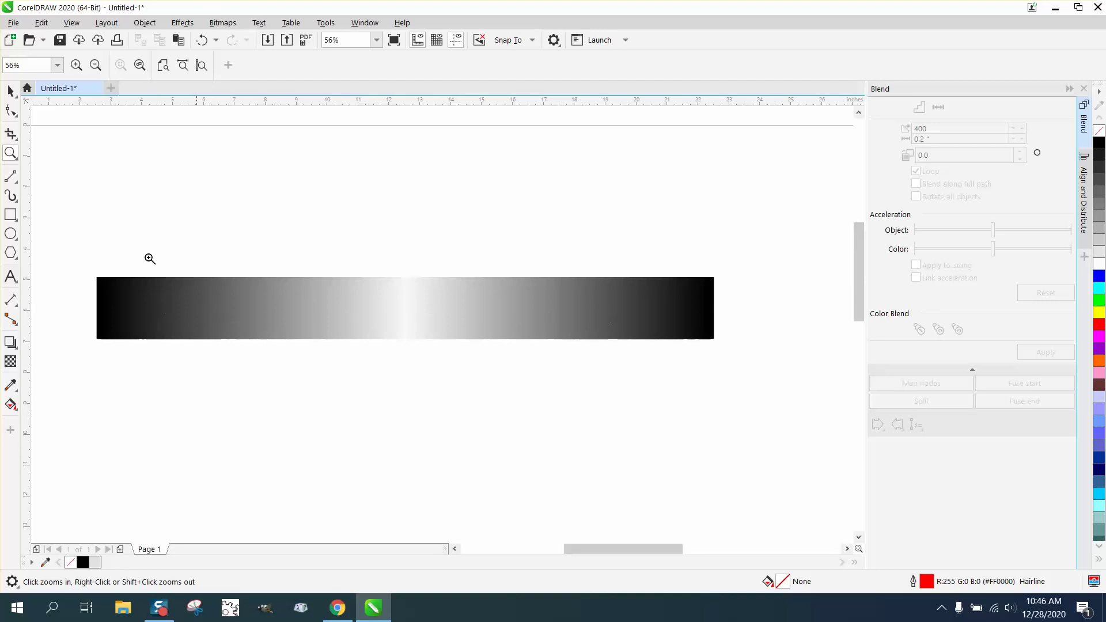
pyautogui.click(10, 88)
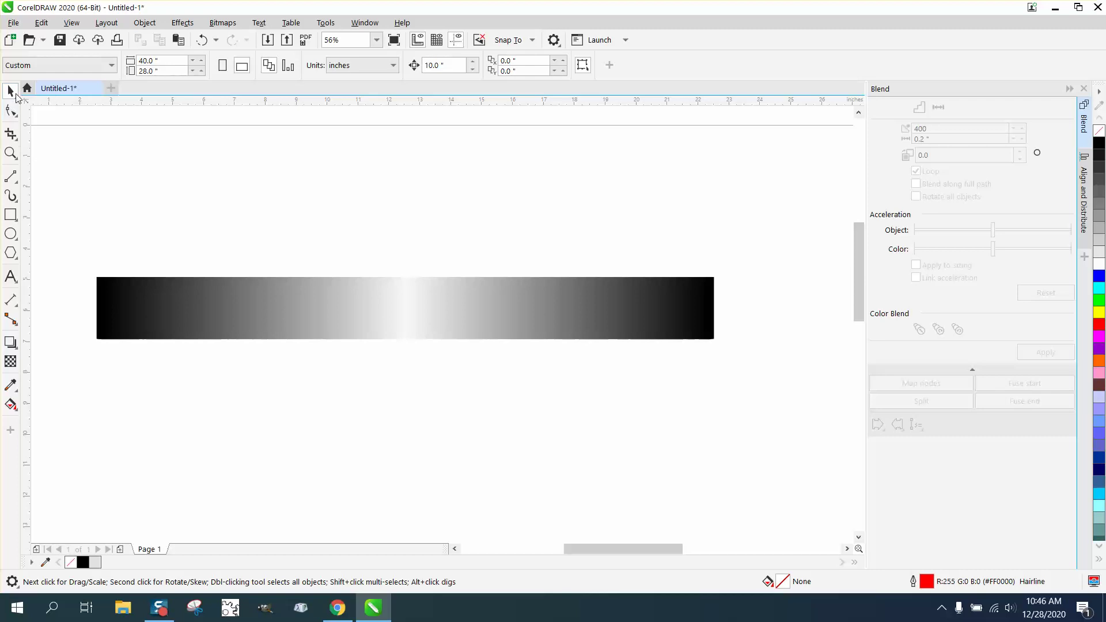
# - Group the three pieces into one 20 by 2 inch bar and move it slightly up
pyautogui.moveTo(80, 254); pyautogui.dragTo(739, 366)
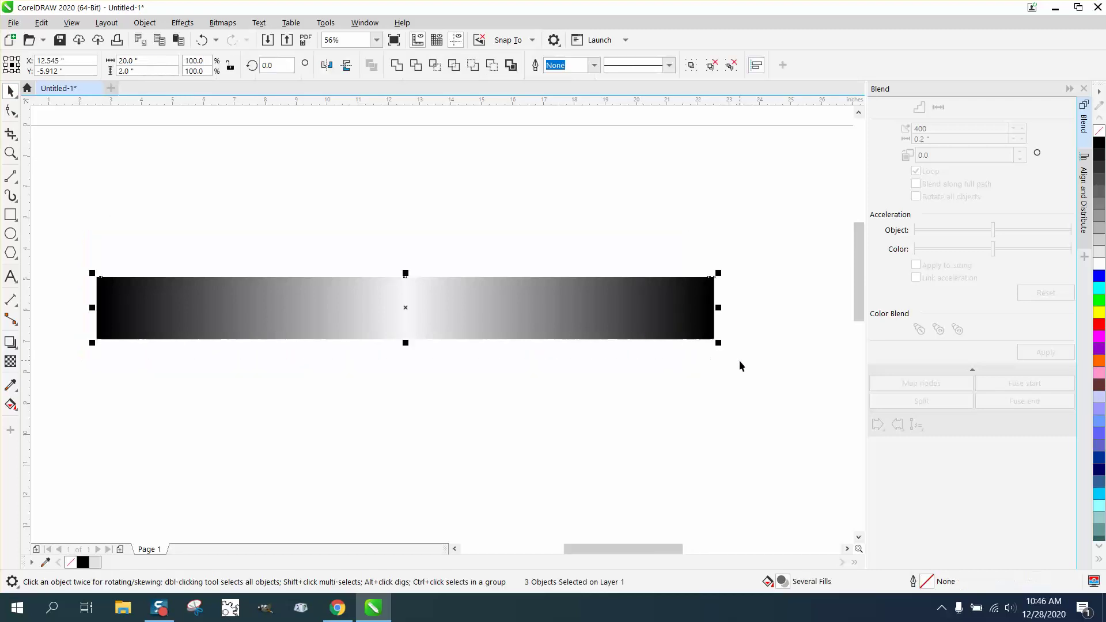
pyautogui.hotkey('ctrl', 'g')
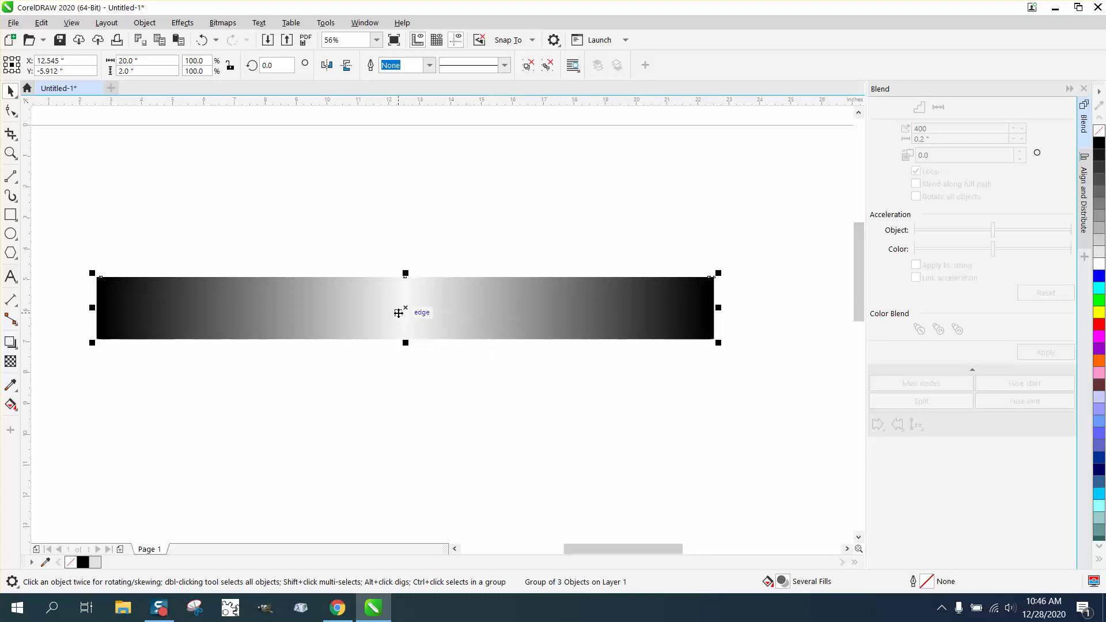
pyautogui.moveTo(405, 307); pyautogui.dragTo(412, 254)
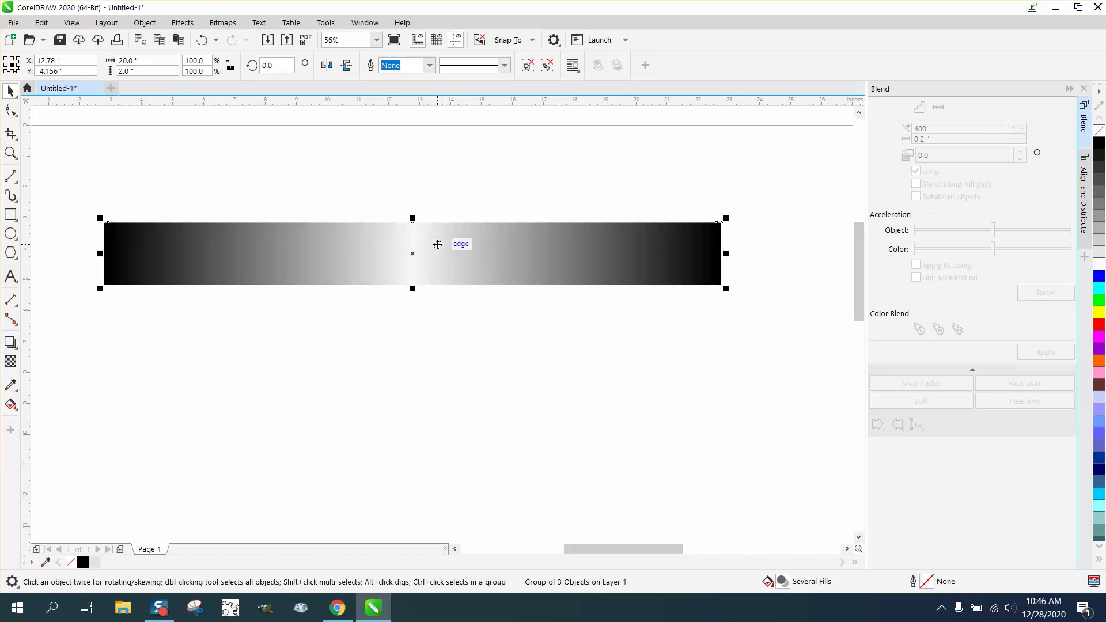
pyautogui.scroll(-2, 428, 254)
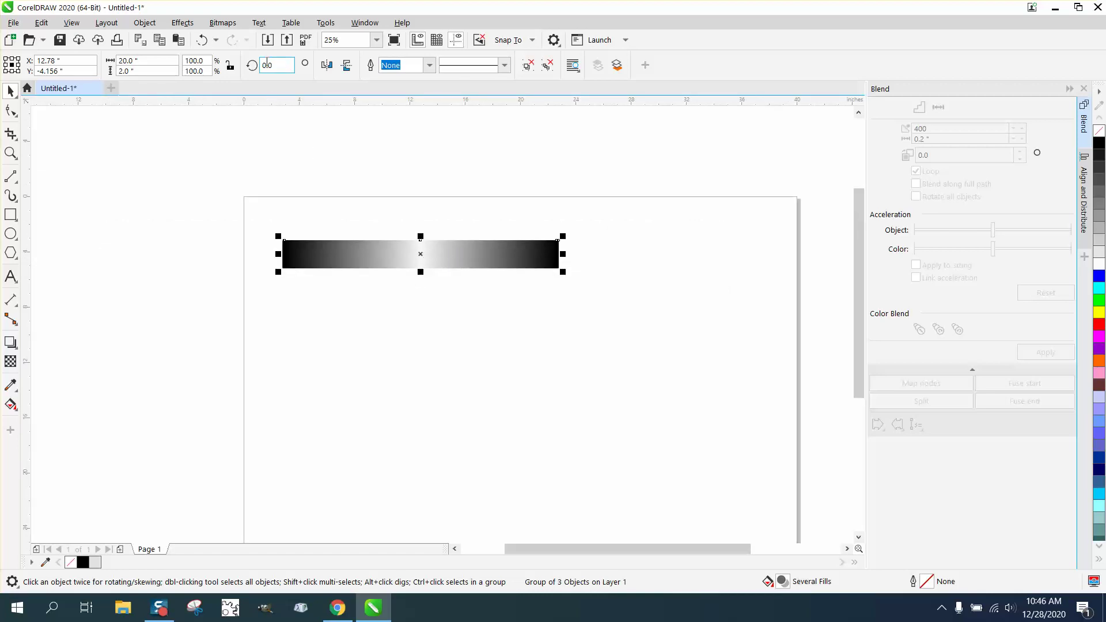
# - Create a vertical rotated copy crossing the bar and add a horizontal guideline
pyautogui.click(274, 65)
pyautogui.write('8')
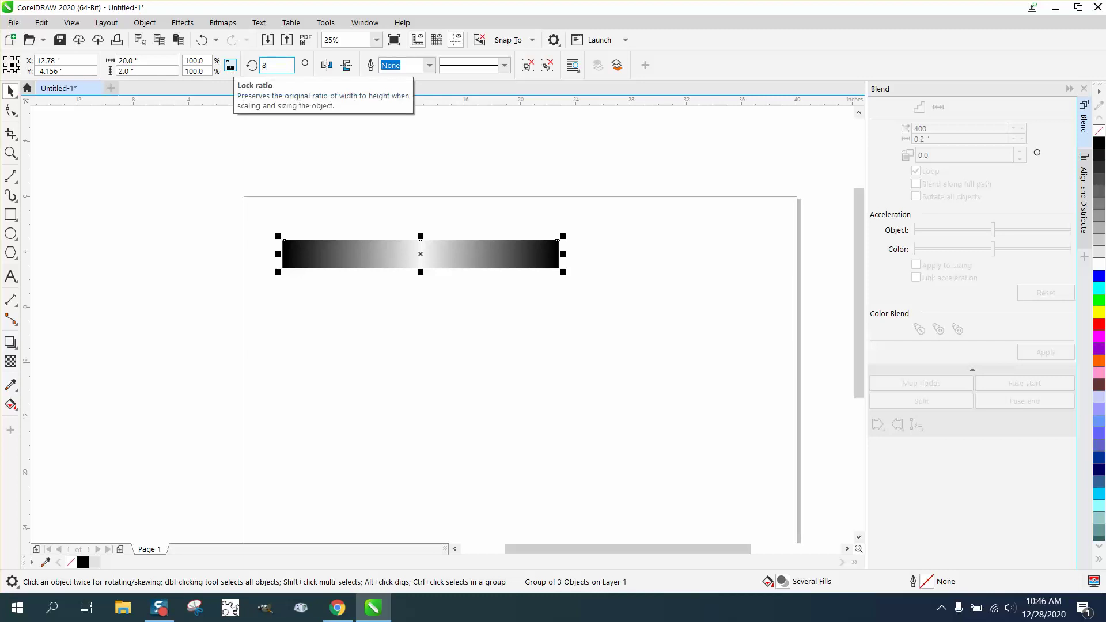
pyautogui.write('.0')
pyautogui.press('Return')
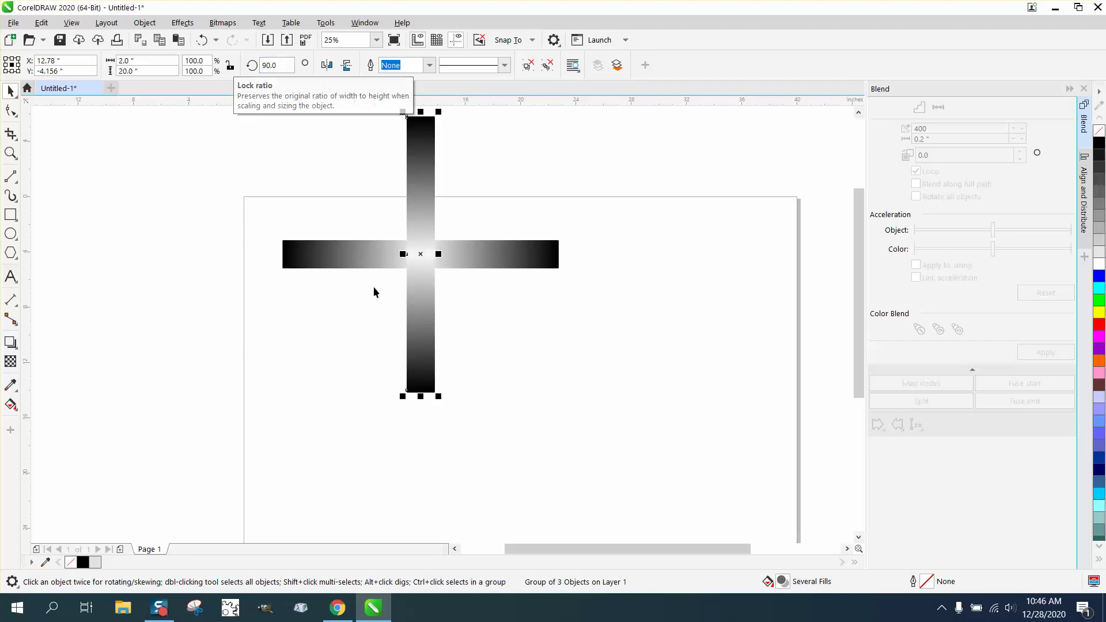
pyautogui.click(464, 330)
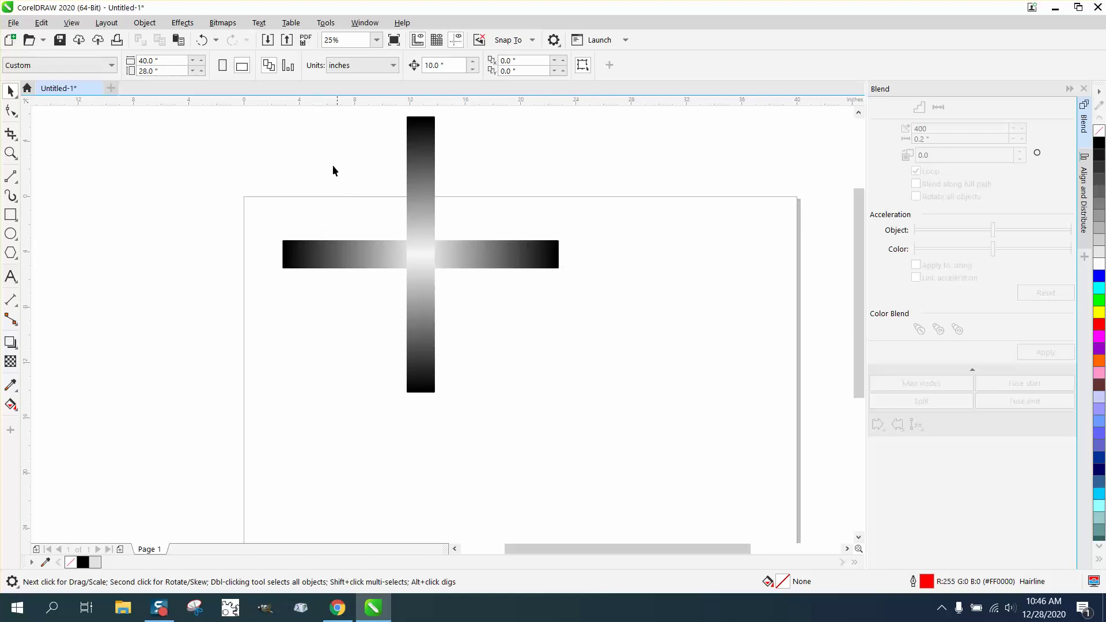
pyautogui.moveTo(235, 105); pyautogui.dragTo(466, 330)
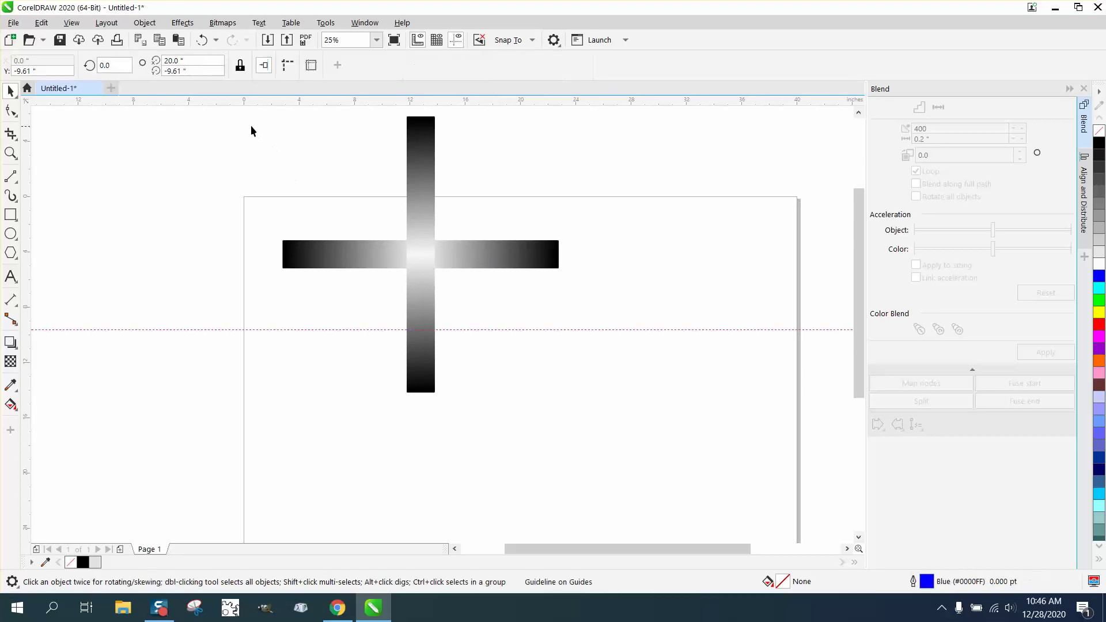
# - Scale the gradient cross to 6.752 inches and move it to the page's top-left corner
pyautogui.moveTo(247, 112); pyautogui.dragTo(570, 398)
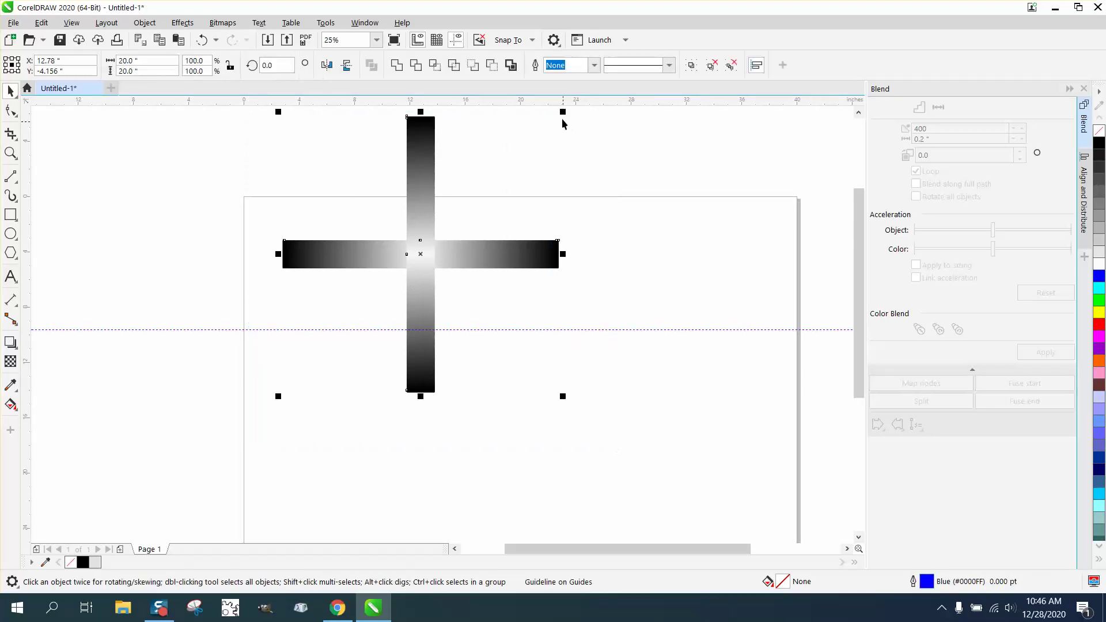
pyautogui.moveTo(563, 113); pyautogui.dragTo(379, 299)
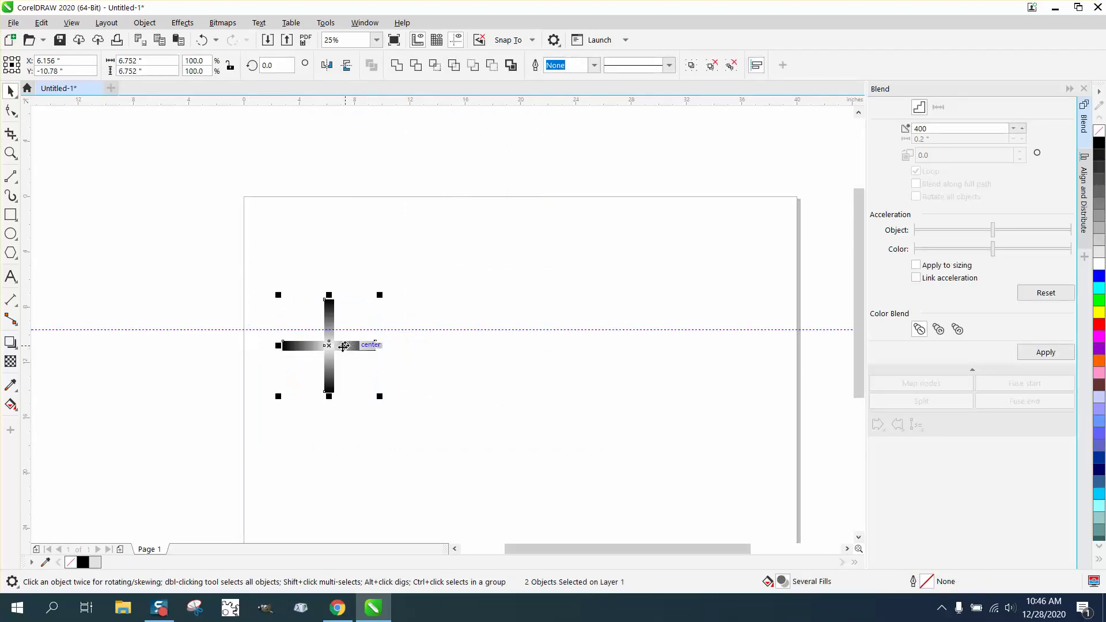
pyautogui.moveTo(326, 332); pyautogui.dragTo(296, 229)
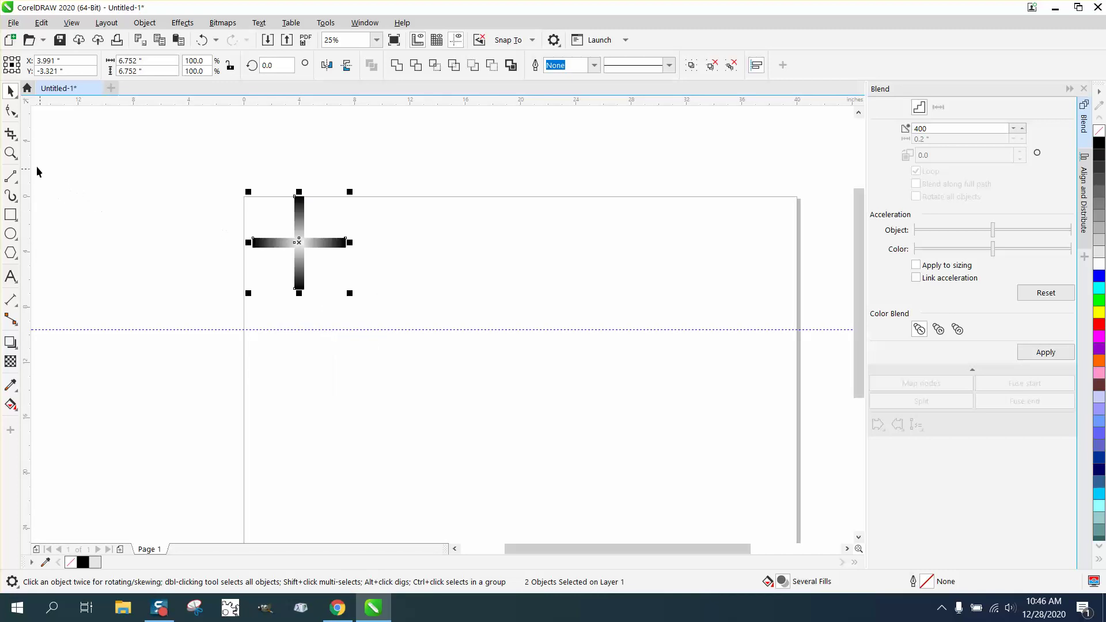
pyautogui.click(11, 153)
pyautogui.moveTo(218, 176); pyautogui.dragTo(383, 297)
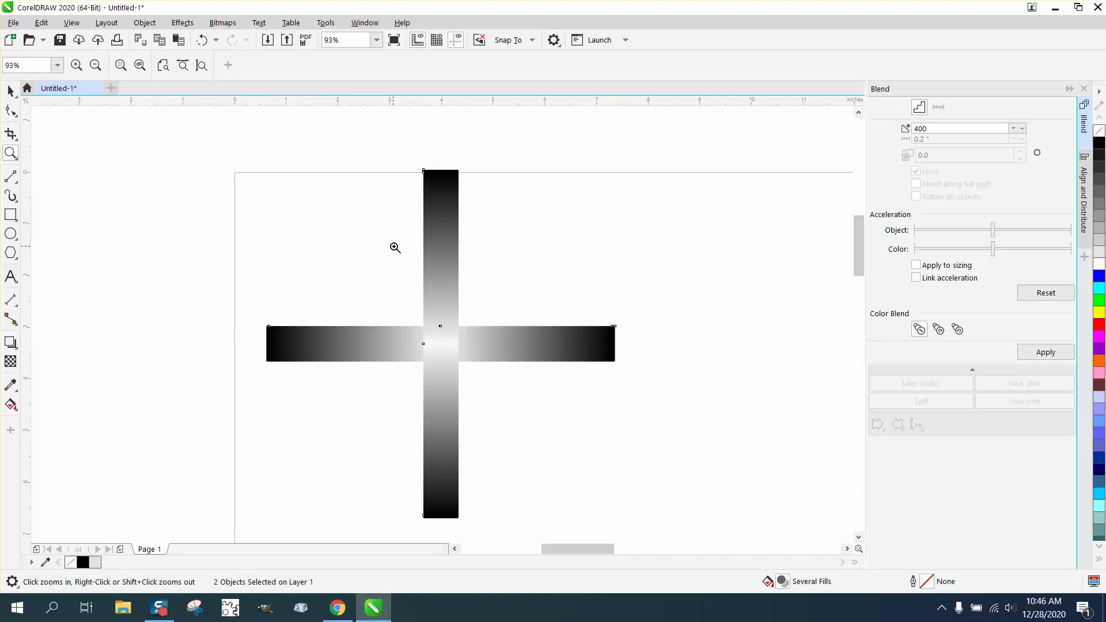
pyautogui.scroll(-3, 395, 247)
pyautogui.click(11, 91)
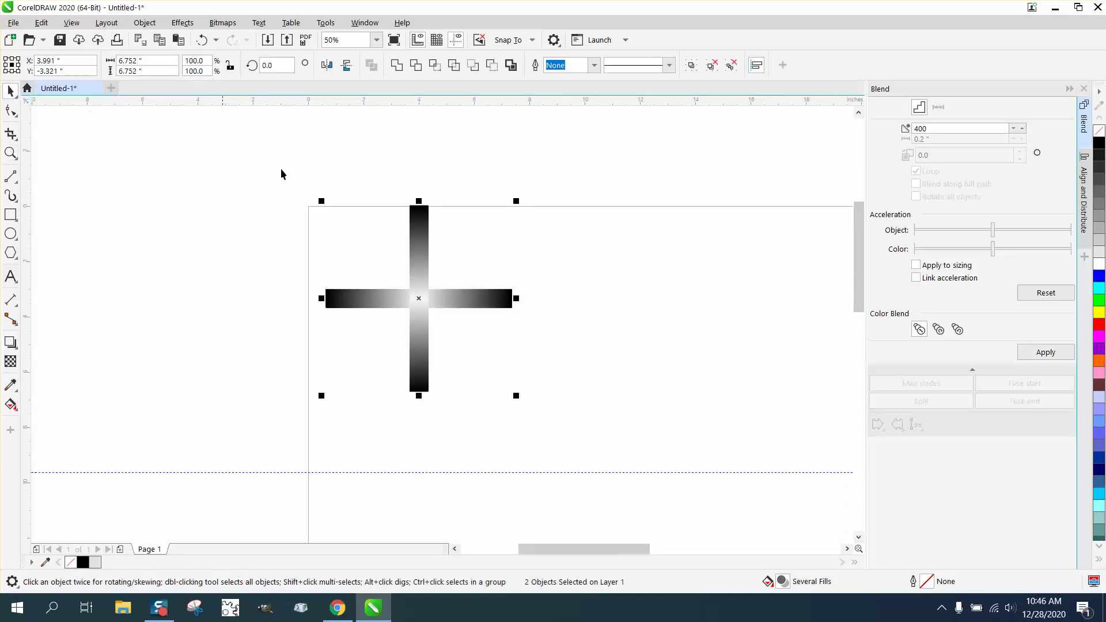
pyautogui.click(480, 196)
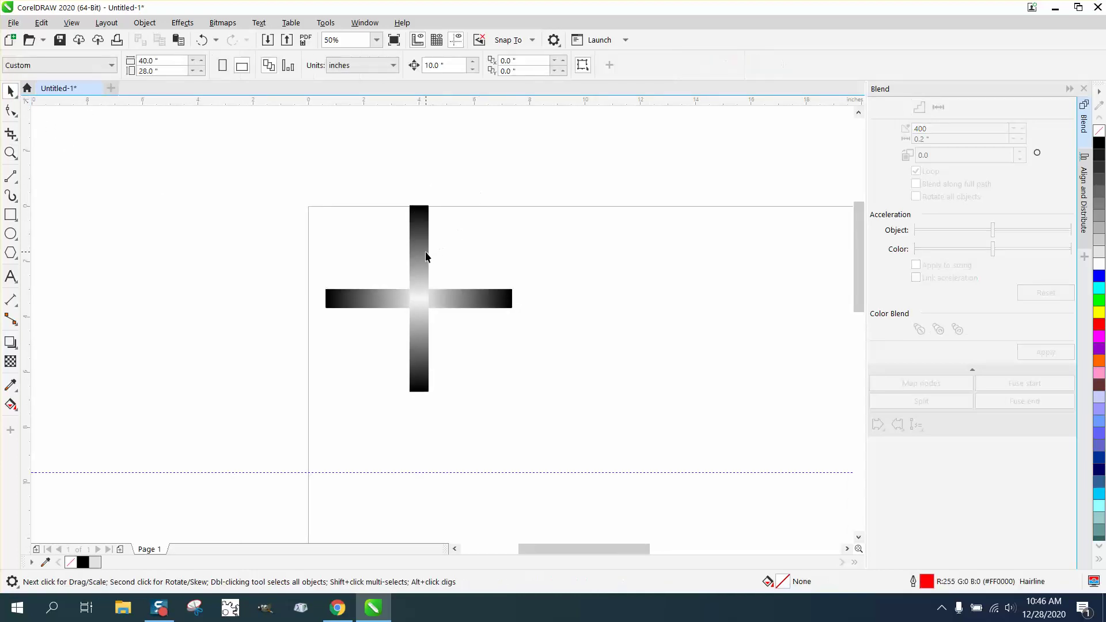
pyautogui.click(425, 254)
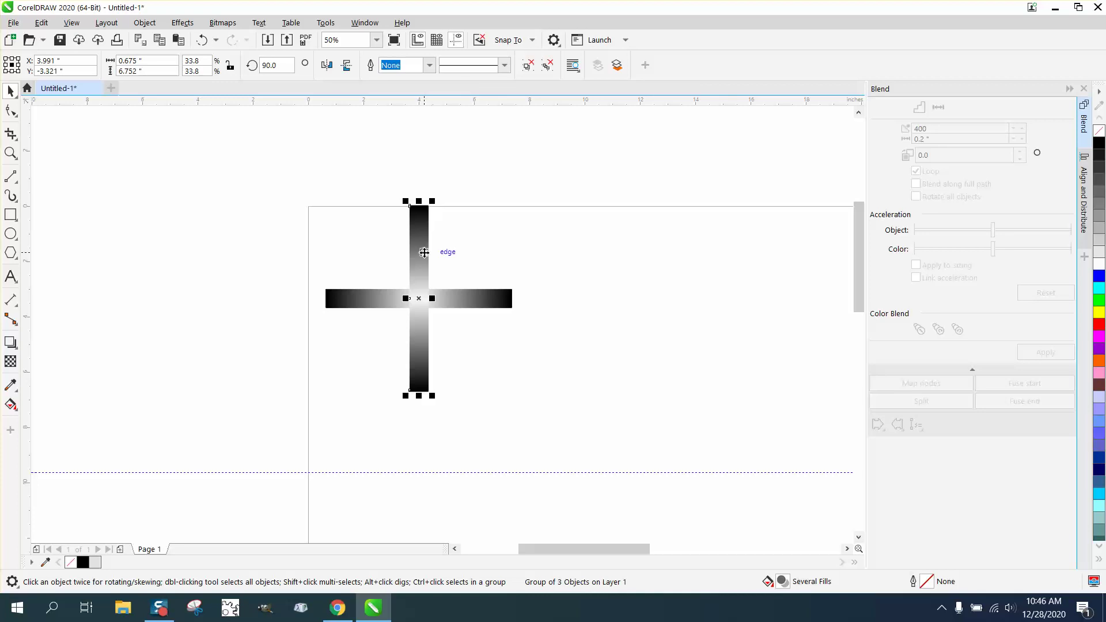
pyautogui.hotkey('ctrl', 'z')
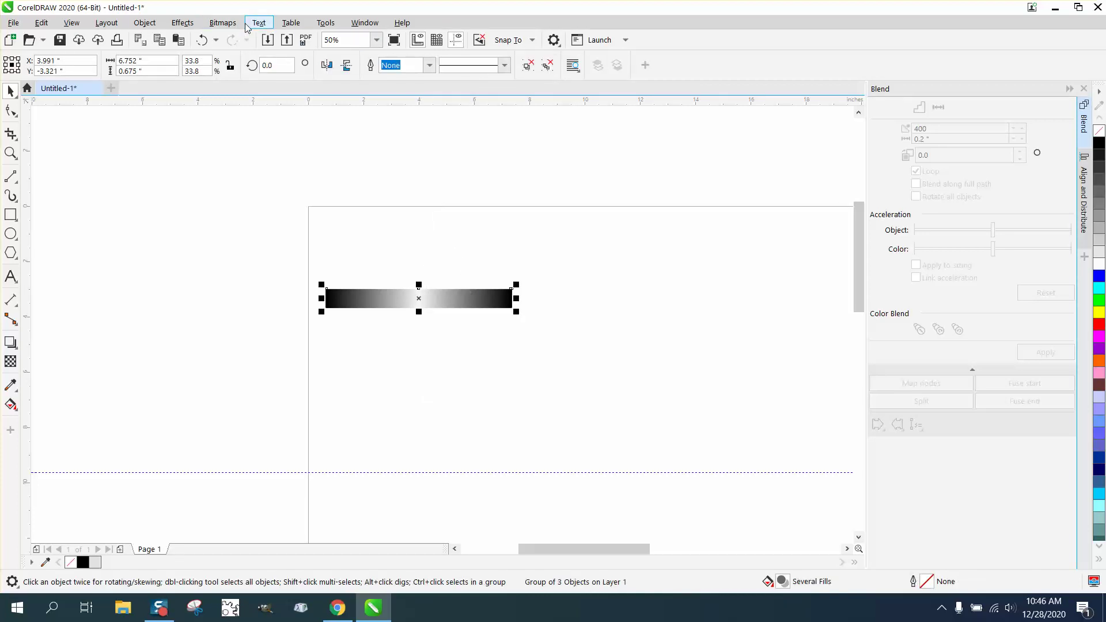
pyautogui.click(223, 24)
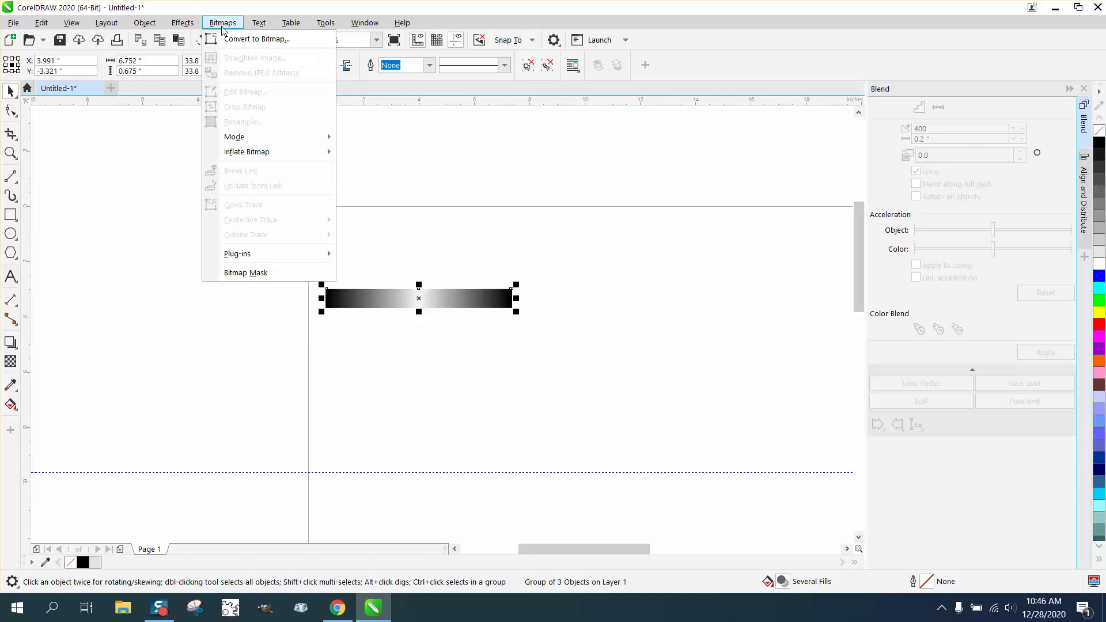
pyautogui.moveTo(190, 28)
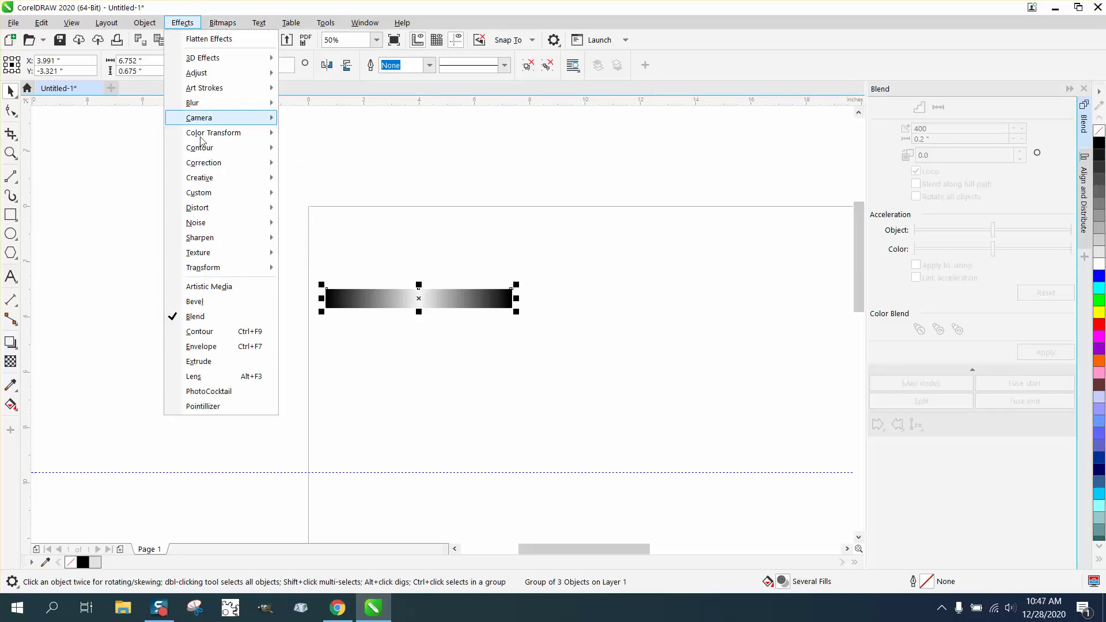
pyautogui.moveTo(245, 269)
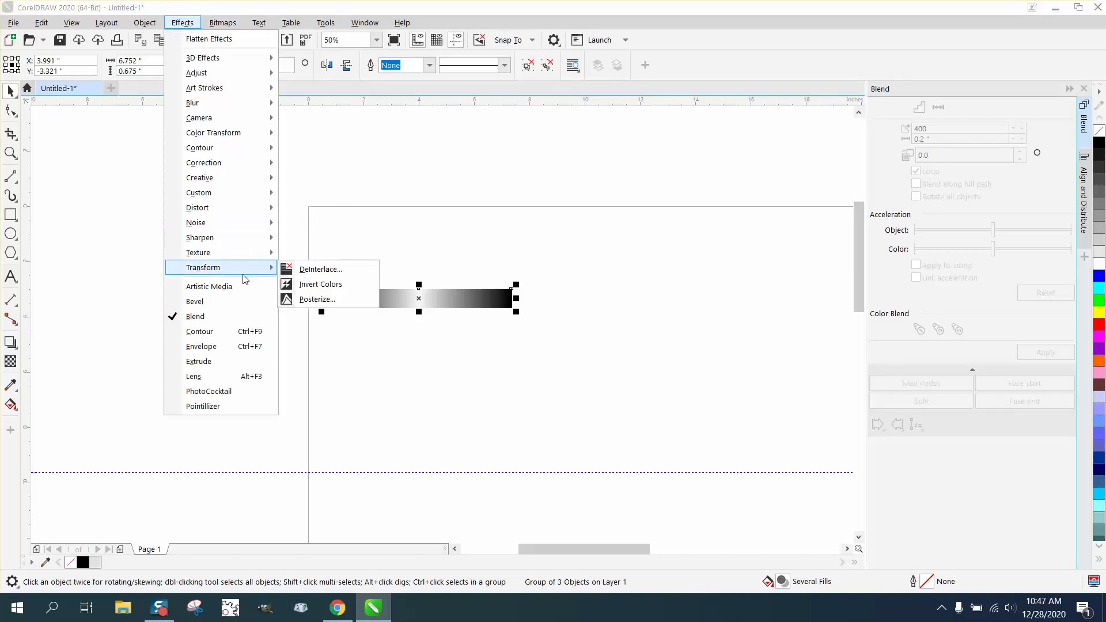
pyautogui.click(305, 284)
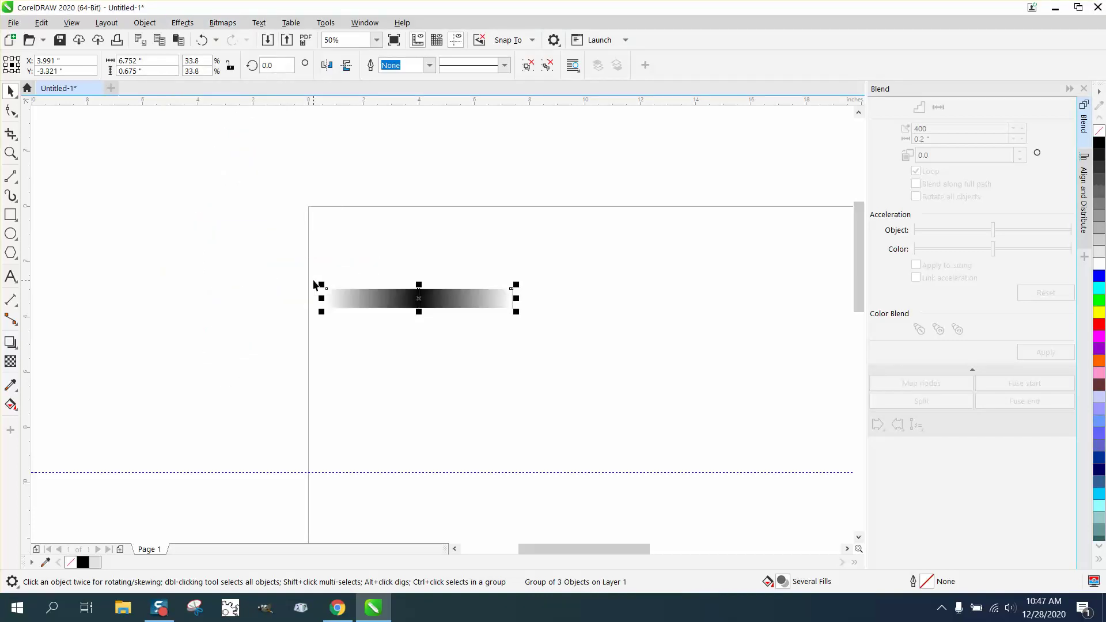
pyautogui.click(202, 40)
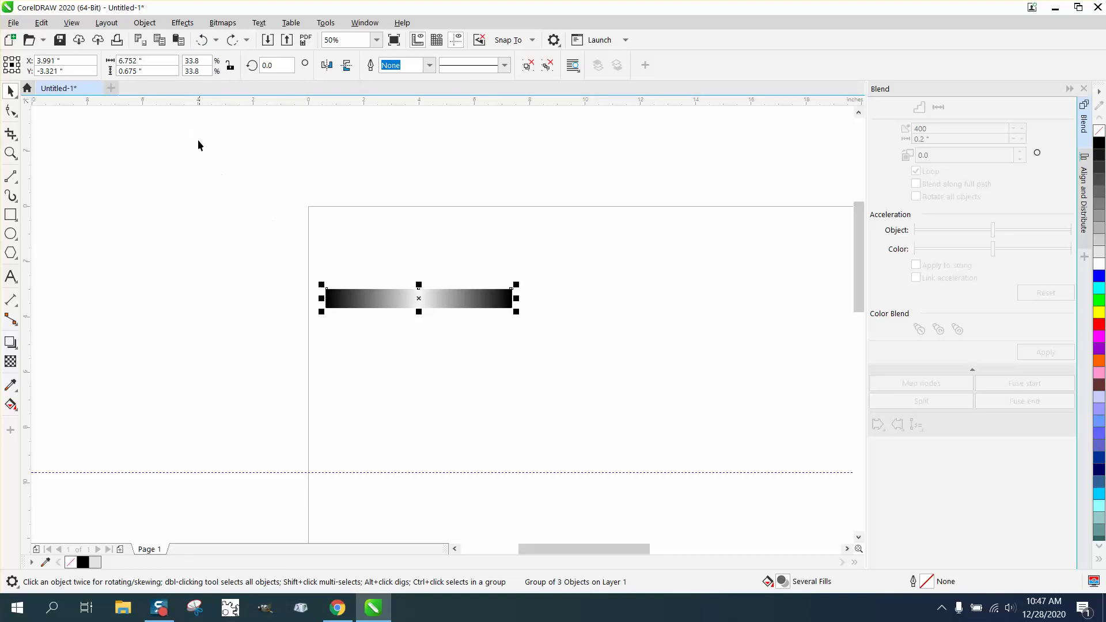
# - Set the gradient bar's height to 0.75 inch
pyautogui.moveTo(144, 71); pyautogui.dragTo(126, 71)
pyautogui.write('0.75')
pyautogui.press('Return')
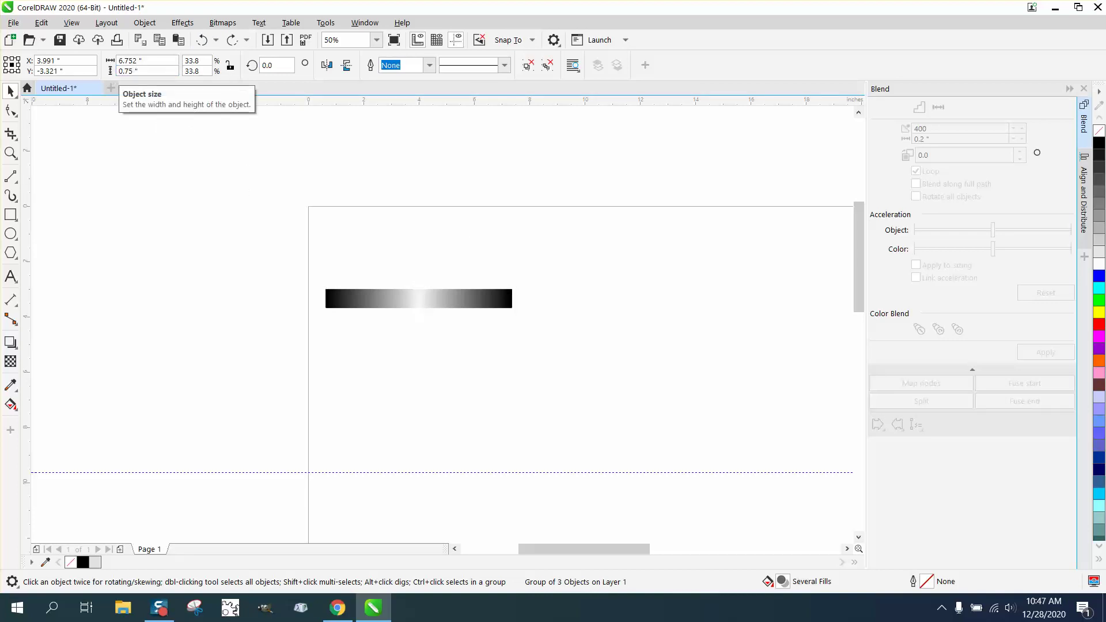
# - Set the nudge distance to 0.75 inch and stack a duplicate bar directly above the original
pyautogui.click(216, 118)
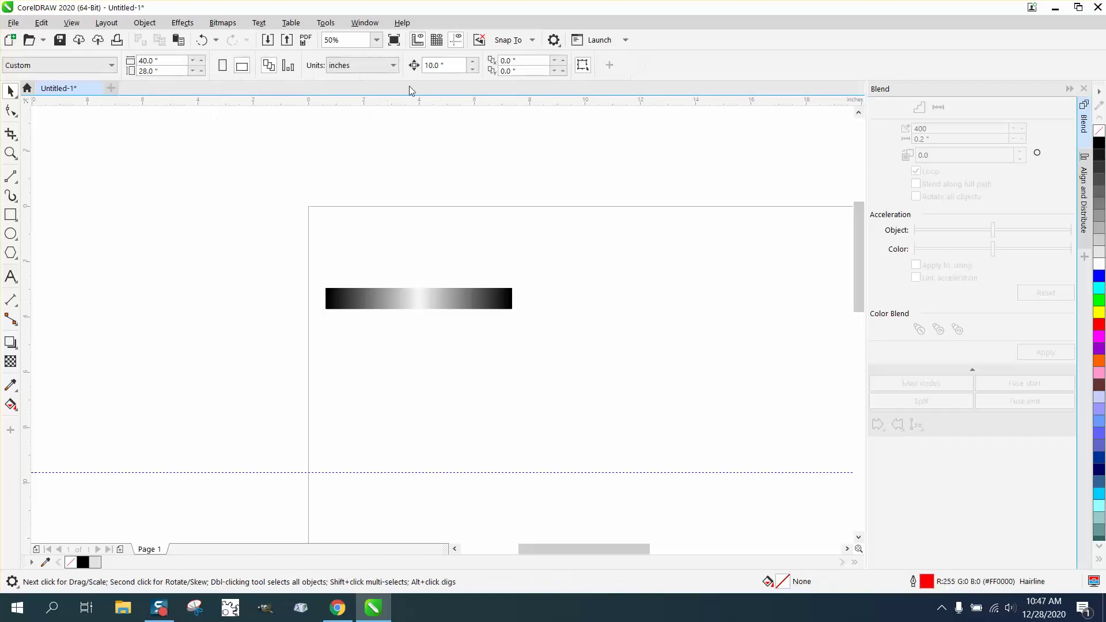
pyautogui.write('.75')
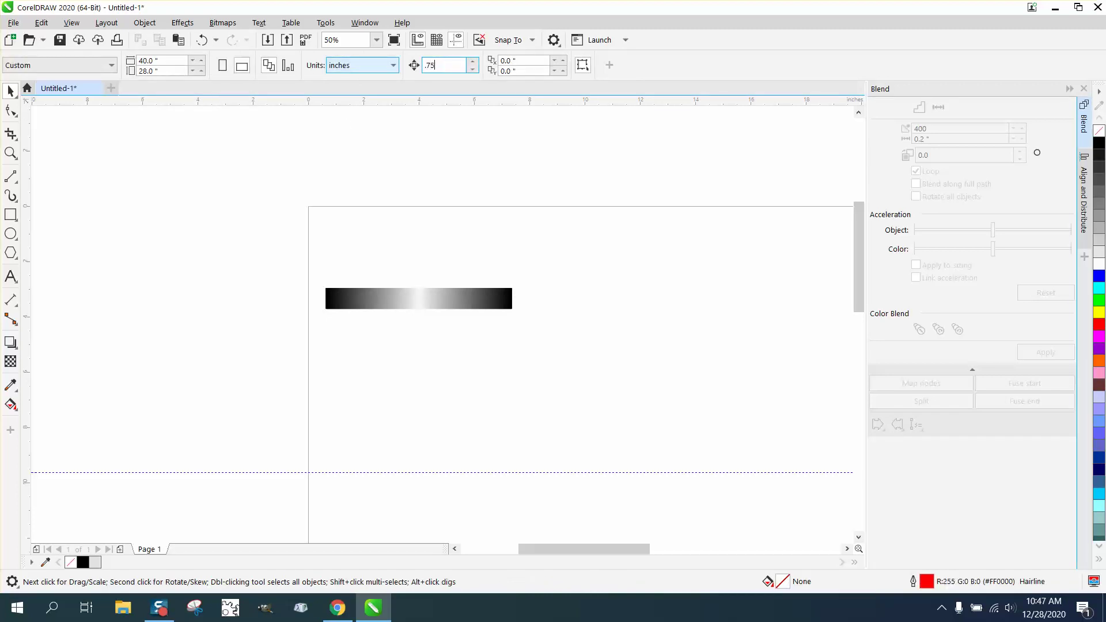
pyautogui.press('Return')
pyautogui.click(417, 296)
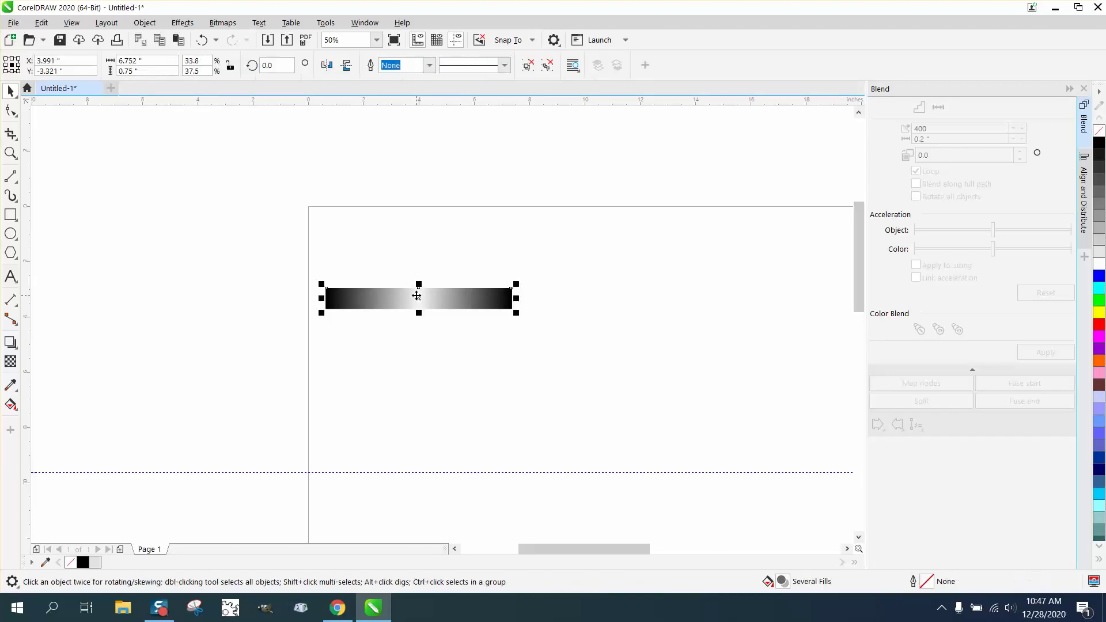
pyautogui.press('+')
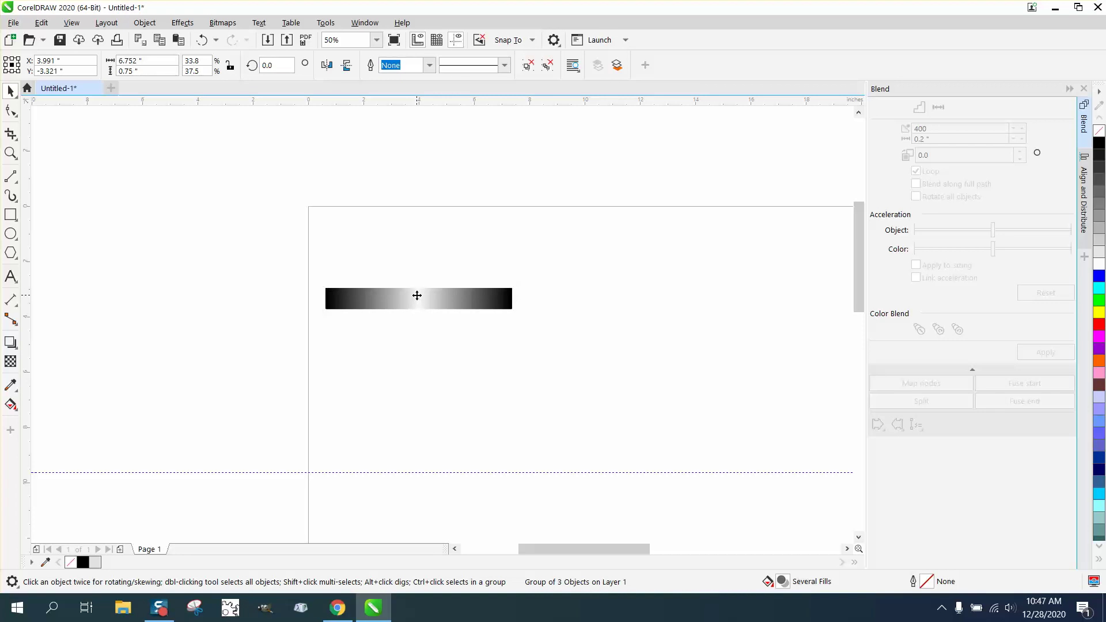
pyautogui.press('Up')
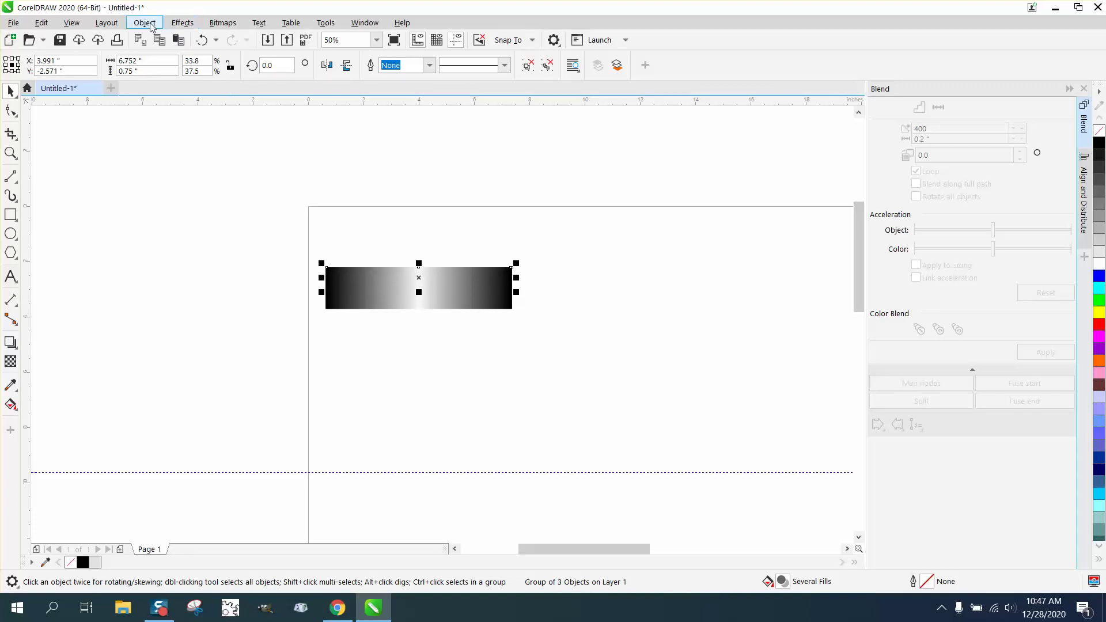
# - Invert the top bar's colours with Effects > Transform > Invert Colors so it runs white-black-white
pyautogui.click(182, 23)
pyautogui.moveTo(197, 75)
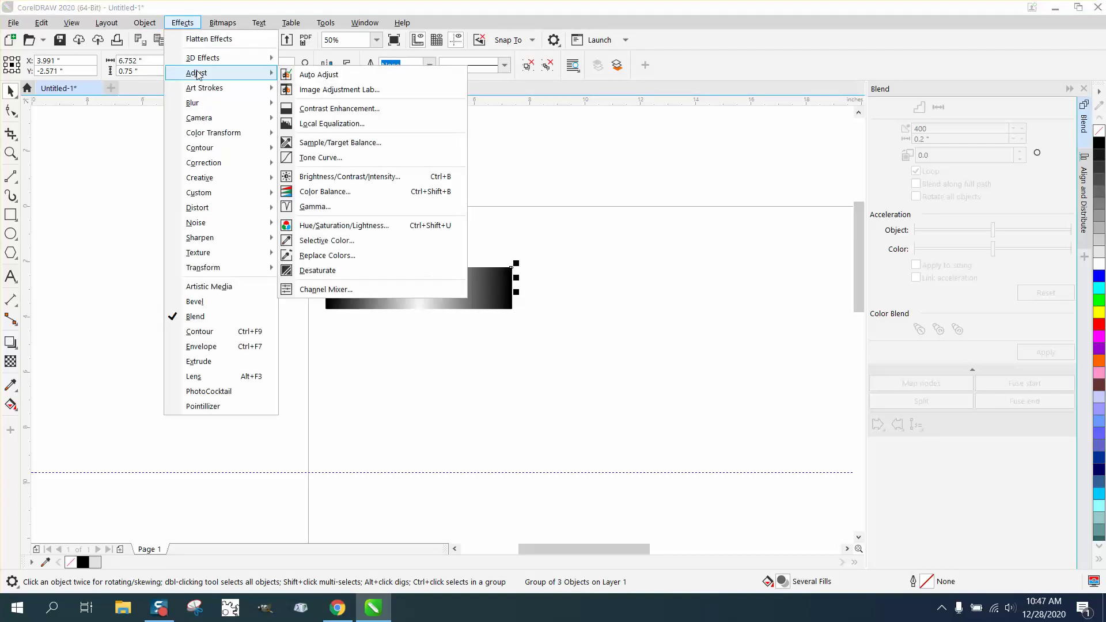
pyautogui.moveTo(213, 268)
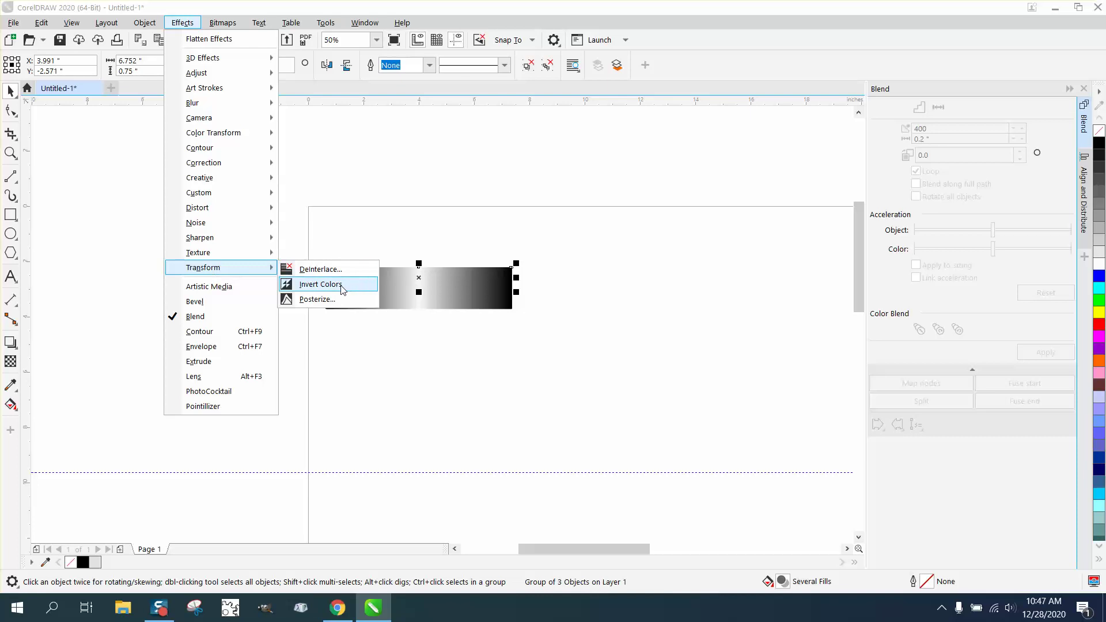
pyautogui.click(342, 285)
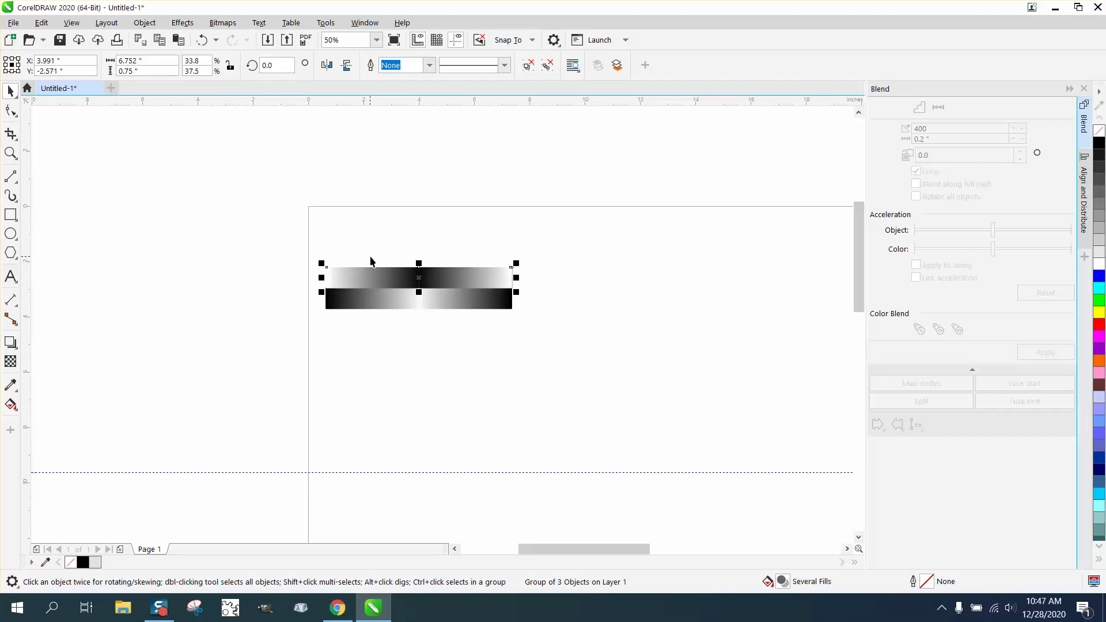
# - Duplicate both bars 1.5 inches lower to make four alternating bars, zooming in to check
pyautogui.moveTo(311, 237); pyautogui.dragTo(575, 352)
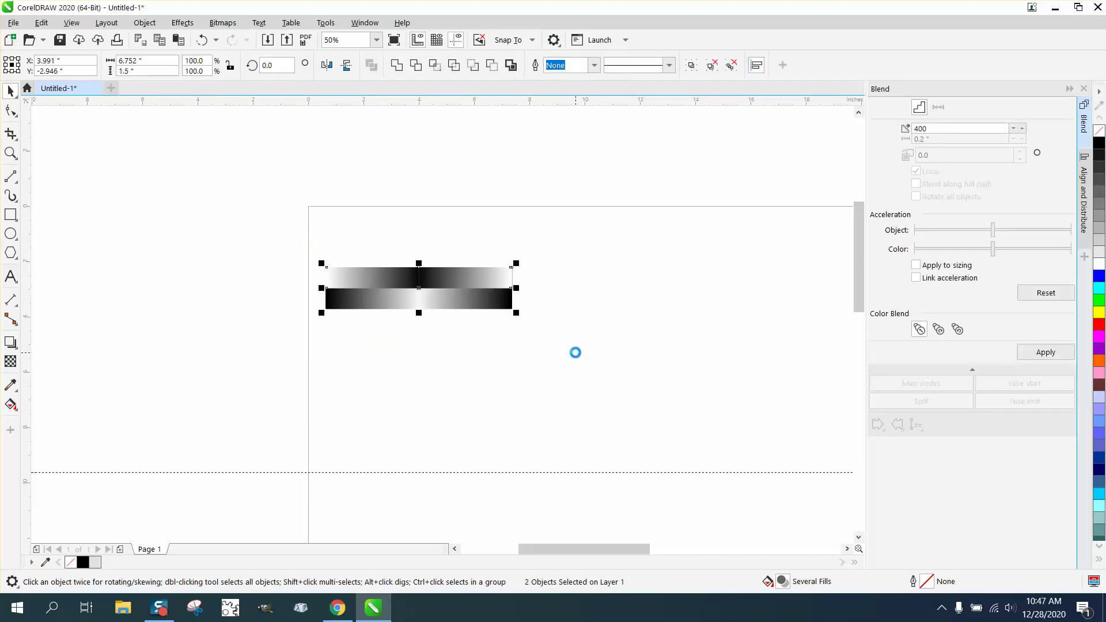
pyautogui.hotkey('ctrl', 'd')
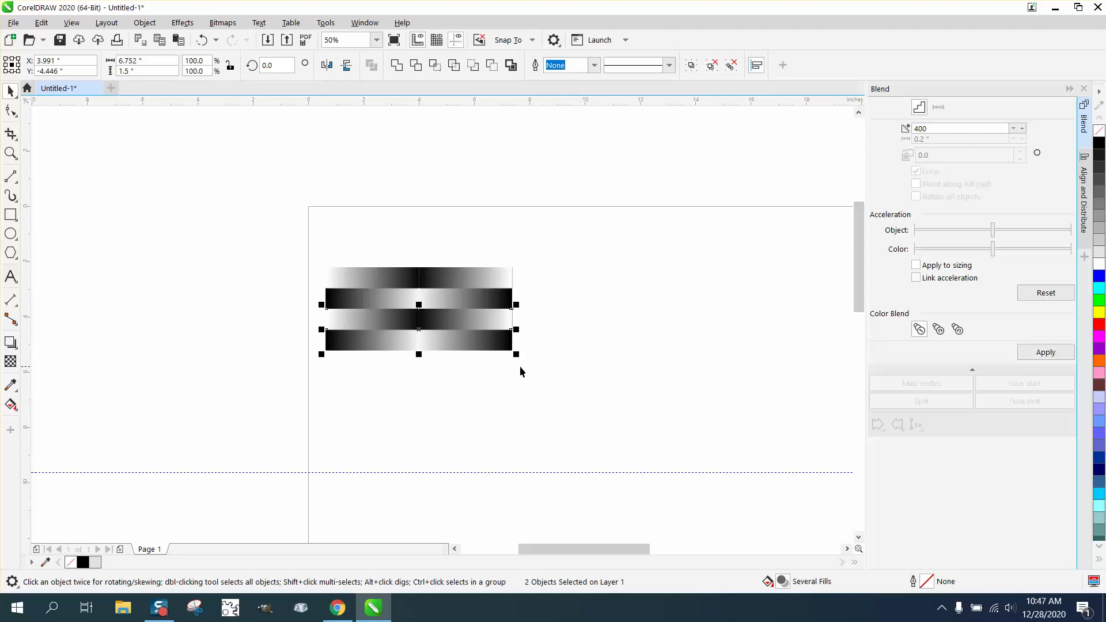
pyautogui.click(11, 153)
pyautogui.moveTo(333, 284); pyautogui.dragTo(707, 403)
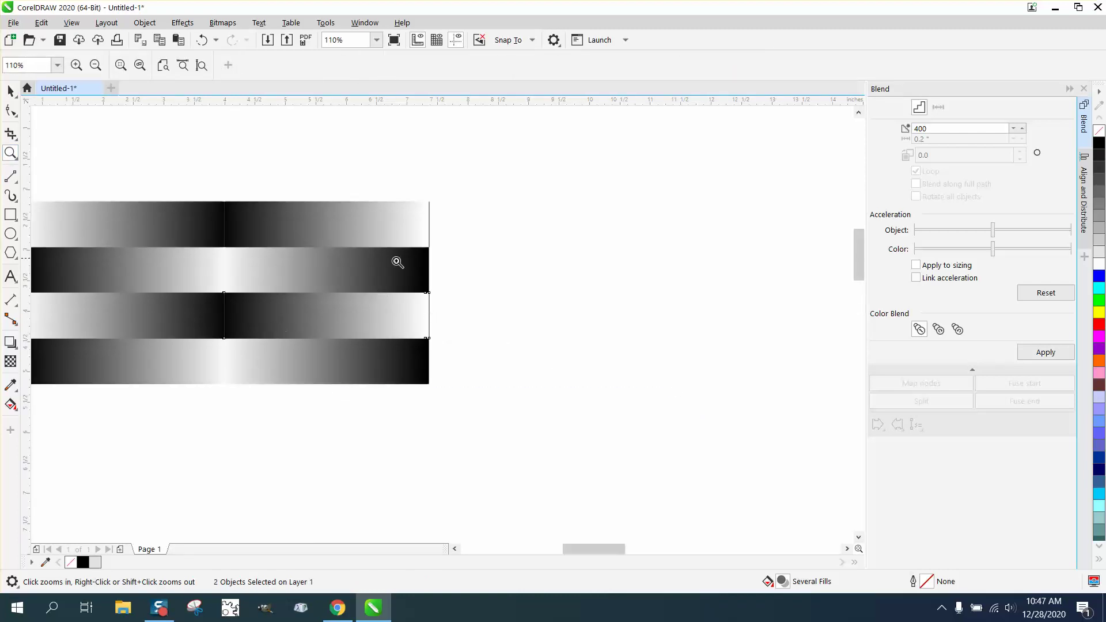
pyautogui.rightClick(461, 321)
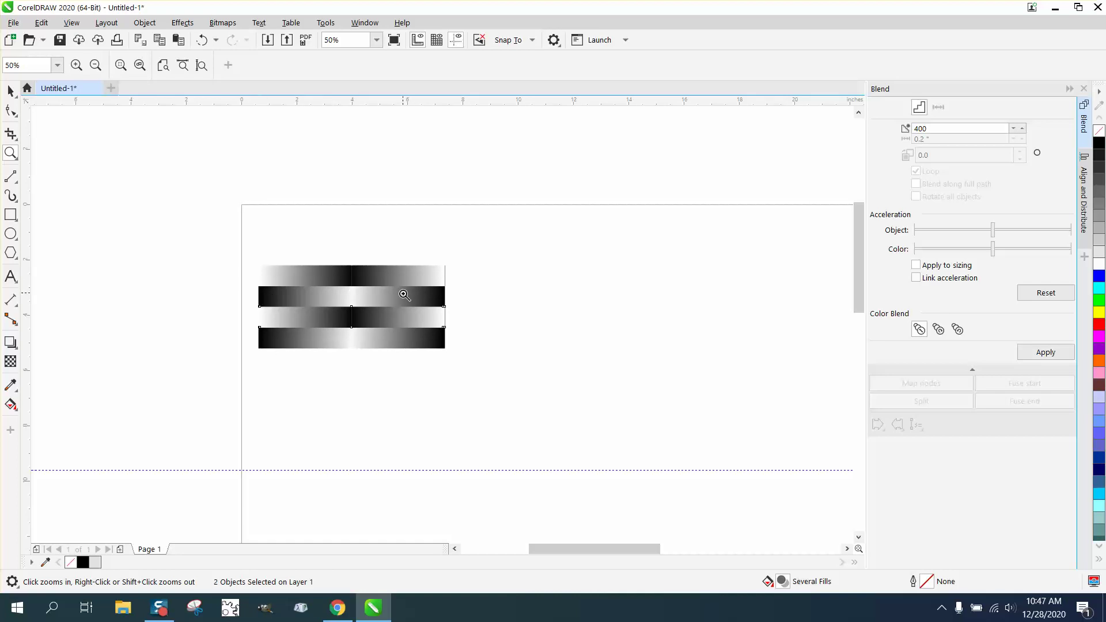
# - Duplicate the four bars 3 inches lower, nudging the copies flush beneath the originals
pyautogui.click(10, 92)
pyautogui.press('space')
pyautogui.moveTo(193, 230); pyautogui.dragTo(521, 375)
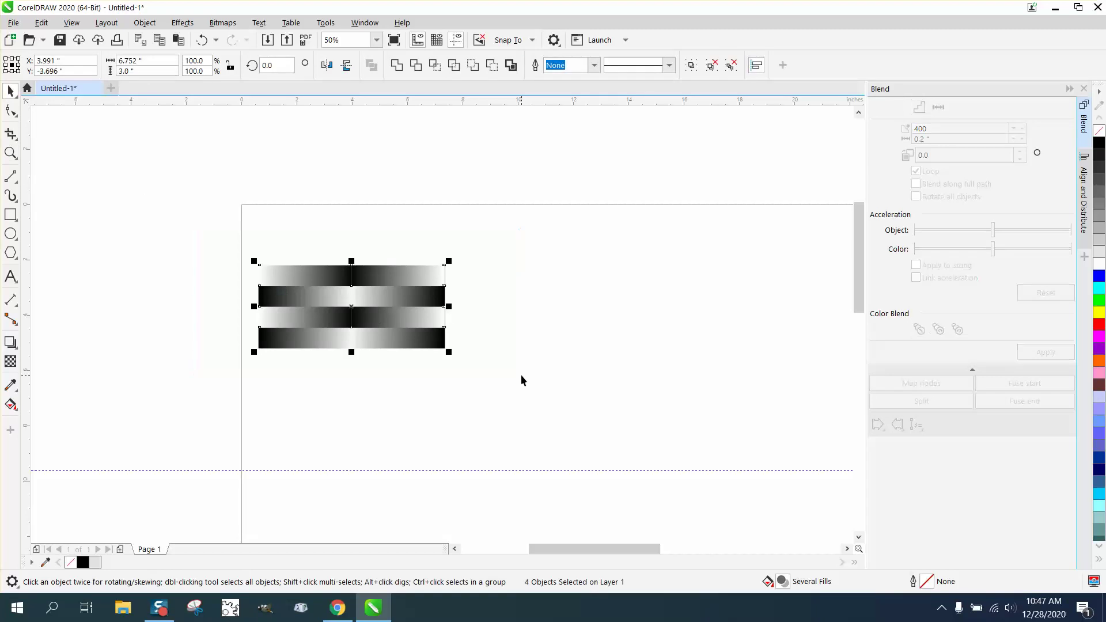
pyautogui.hotkey('ctrl', 'd')
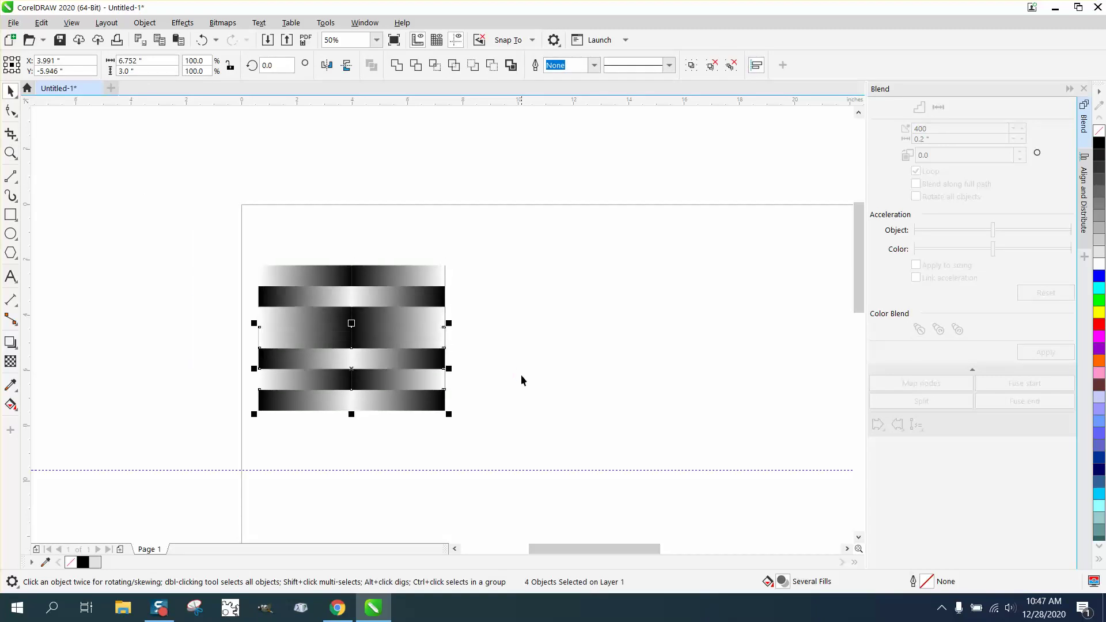
pyautogui.press('Down')
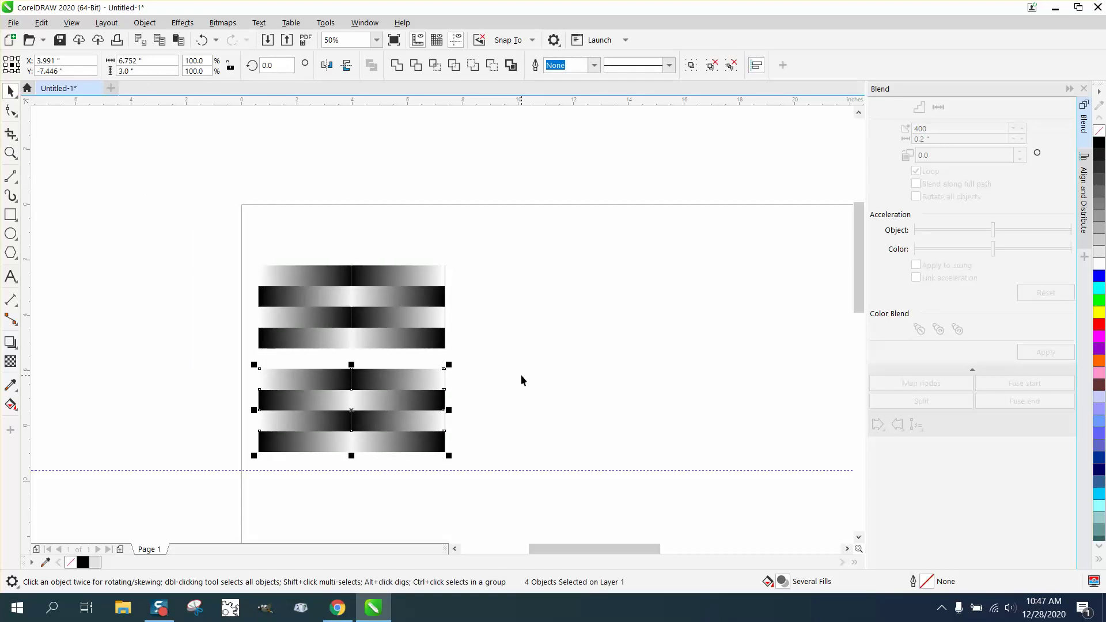
pyautogui.press('Up')
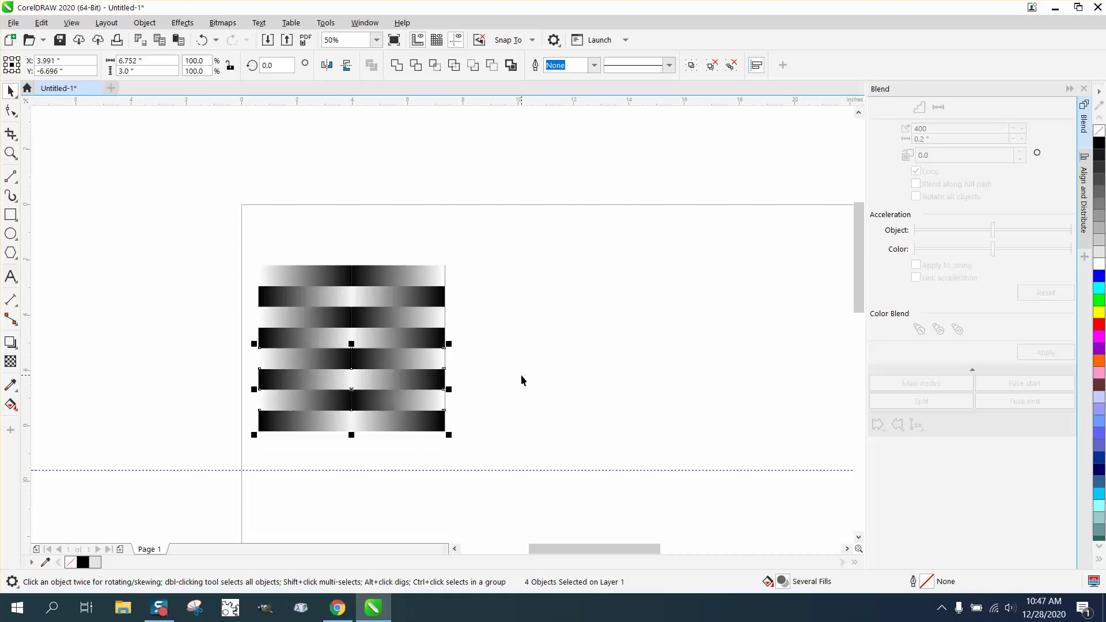
pyautogui.click(527, 385)
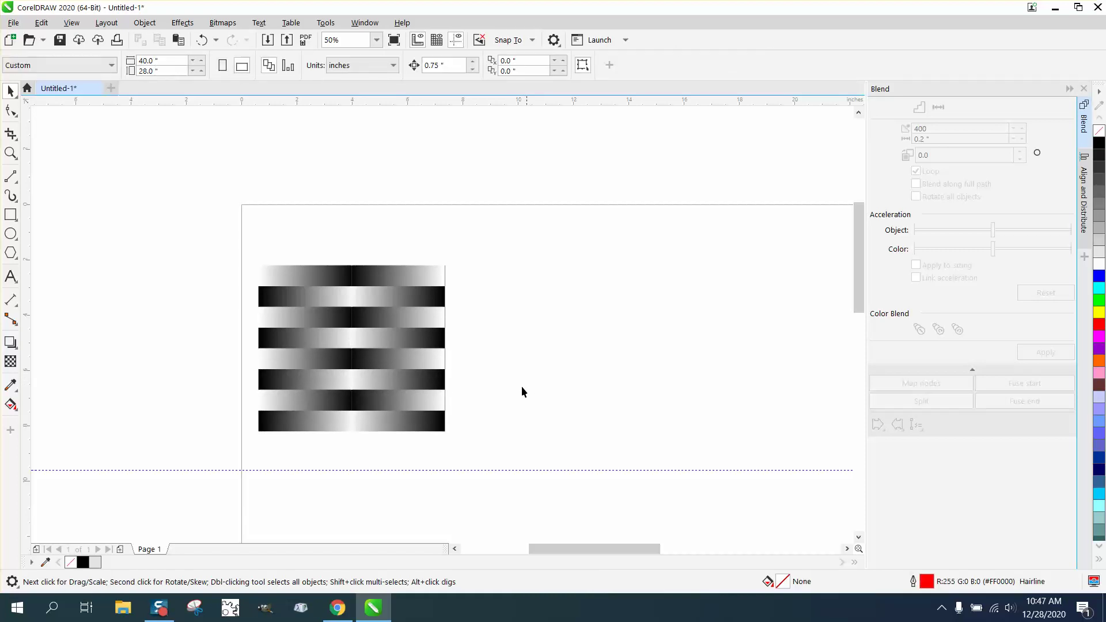
# - Zoom in on the eight stacked bars to inspect the seams, then zoom to fit the pattern
pyautogui.click(10, 153)
pyautogui.moveTo(235, 252); pyautogui.dragTo(542, 464)
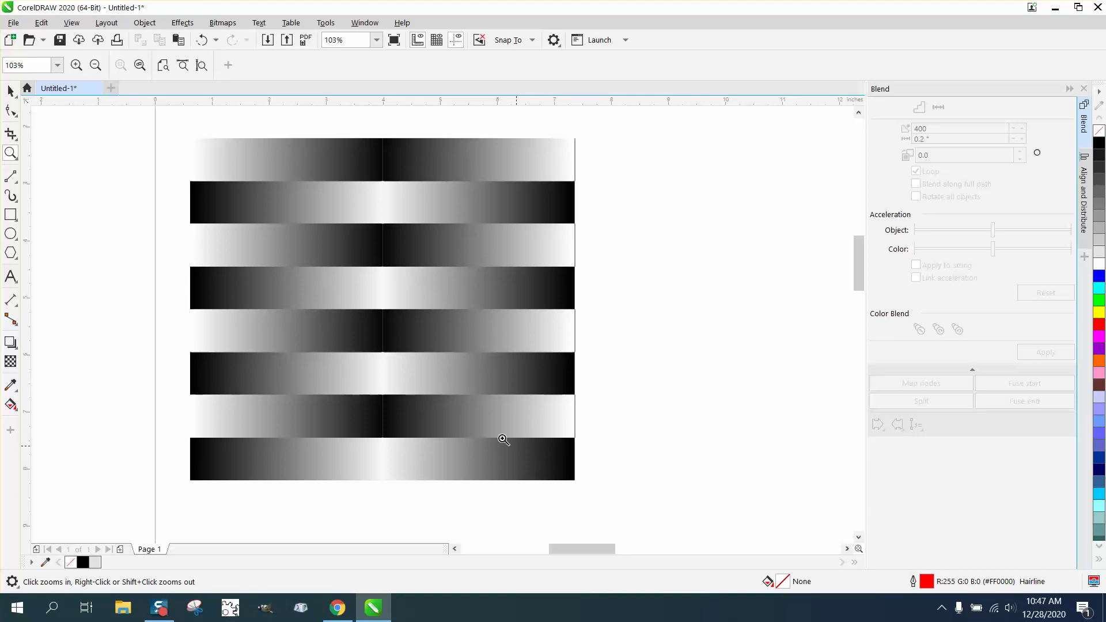
pyautogui.click(415, 268)
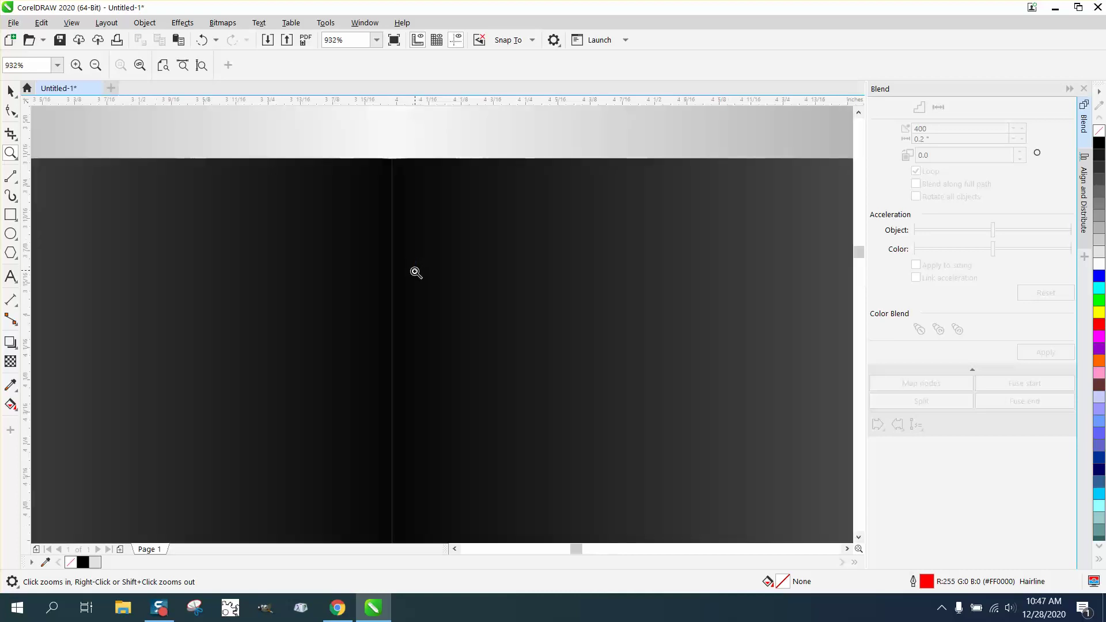
pyautogui.rightClick(415, 277)
pyautogui.rightClick(415, 277)
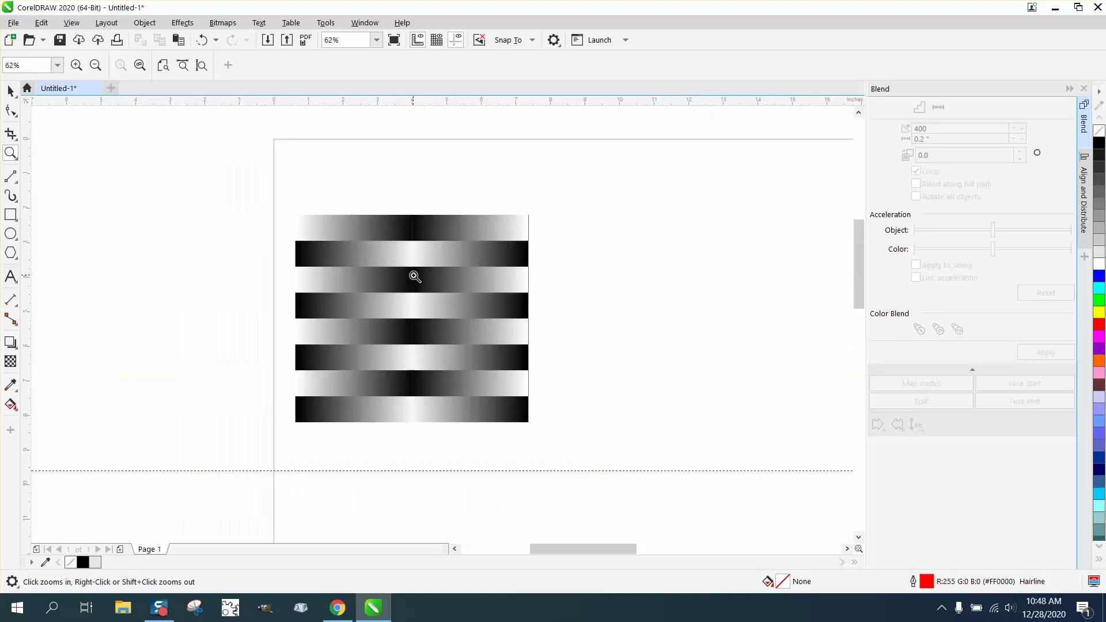
pyautogui.moveTo(274, 212); pyautogui.dragTo(567, 424)
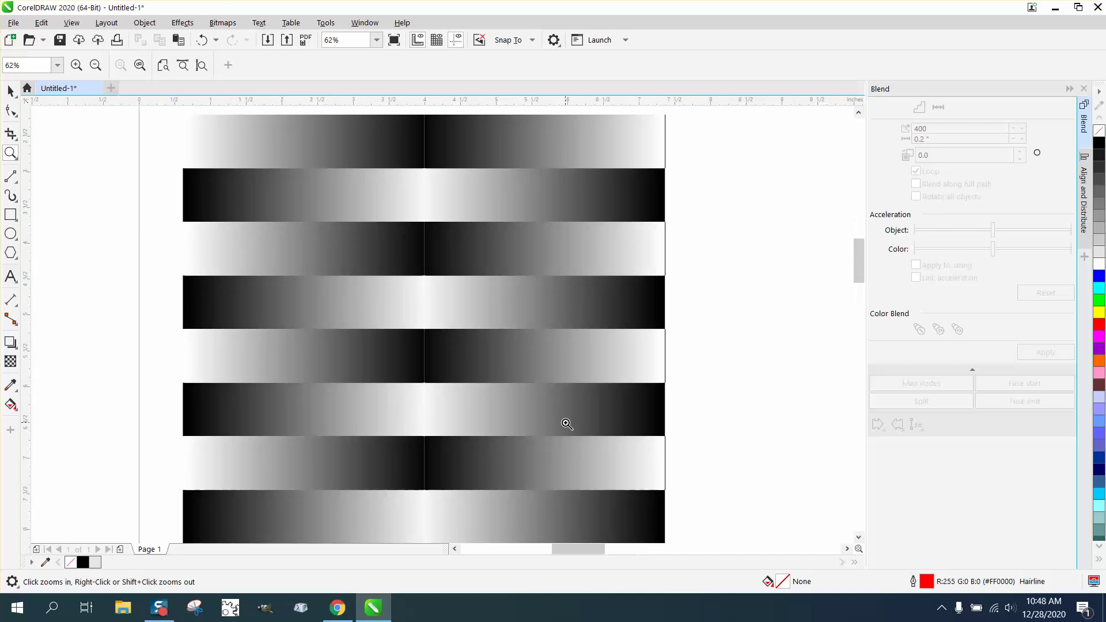